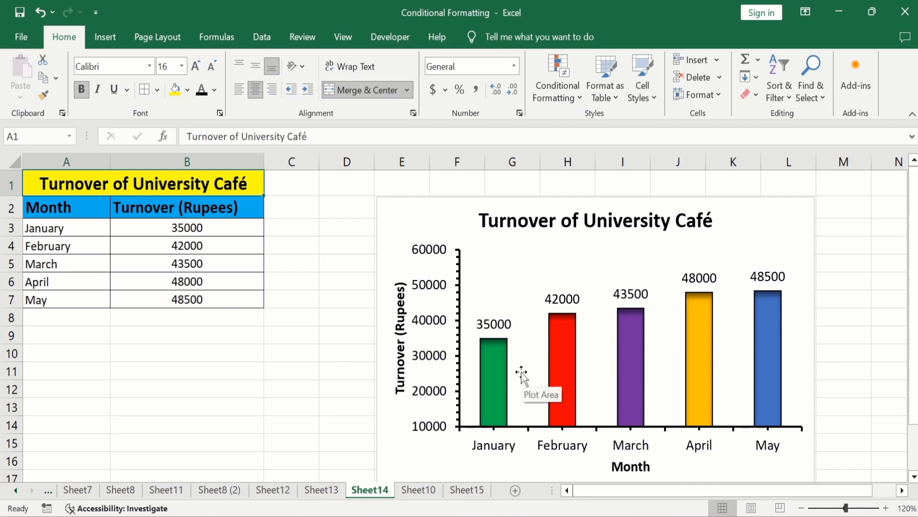
Insert a 2-D clustered column chart on Sheet13 from the month and turnover data in A2:B7
left_click(325, 491)
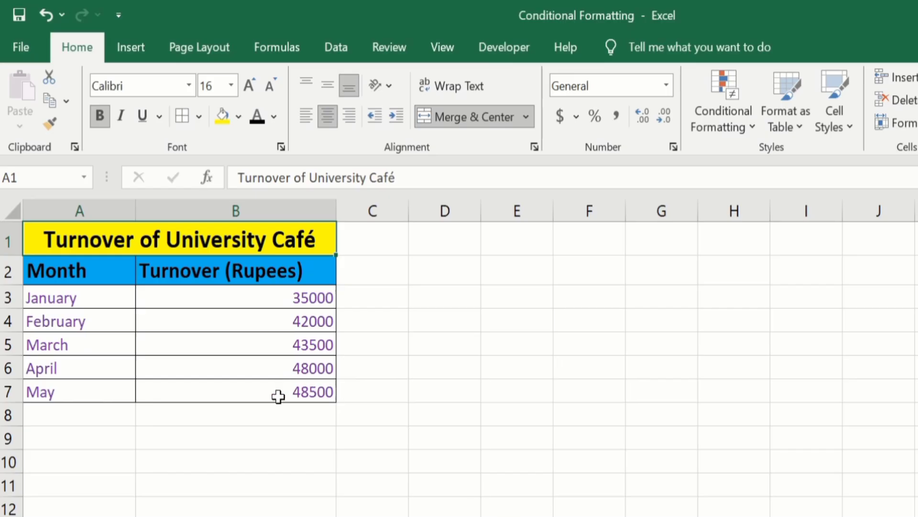
left_click(218, 303)
left_click_drag(279, 396, 96, 270)
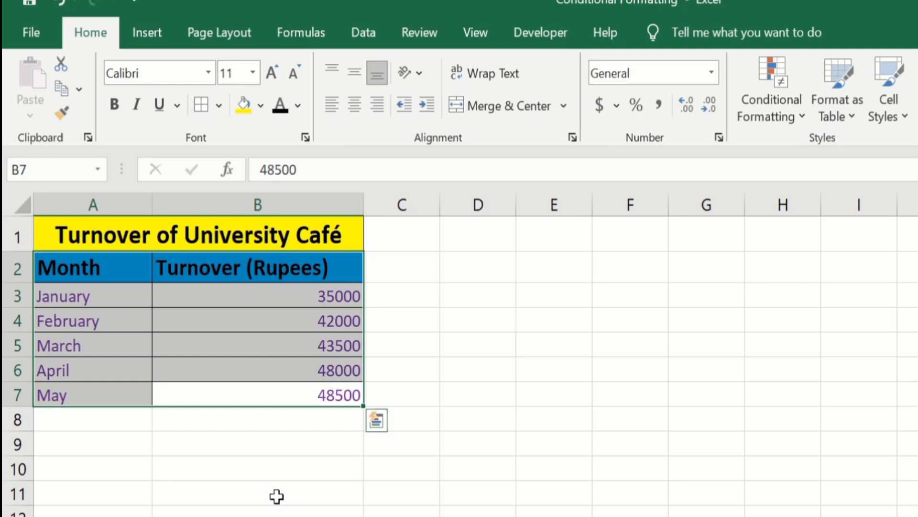
left_click(146, 33)
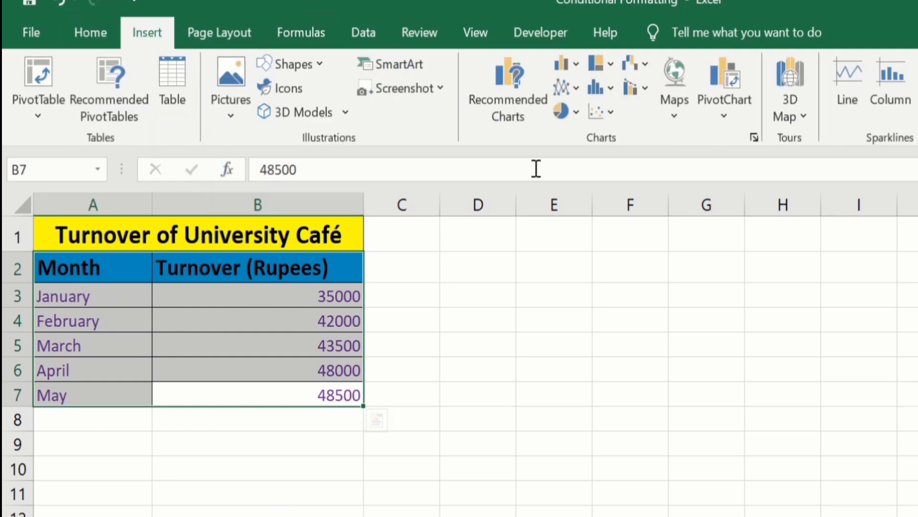
left_click(577, 62)
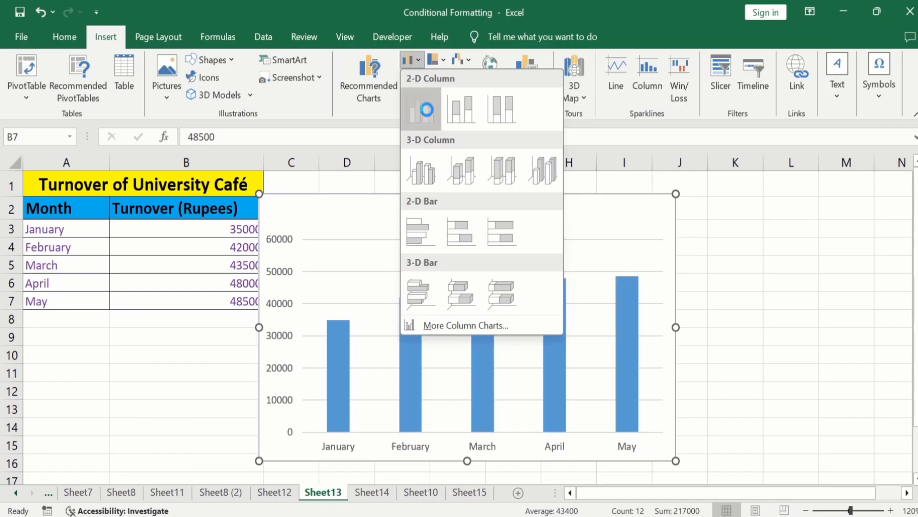
left_click(587, 131)
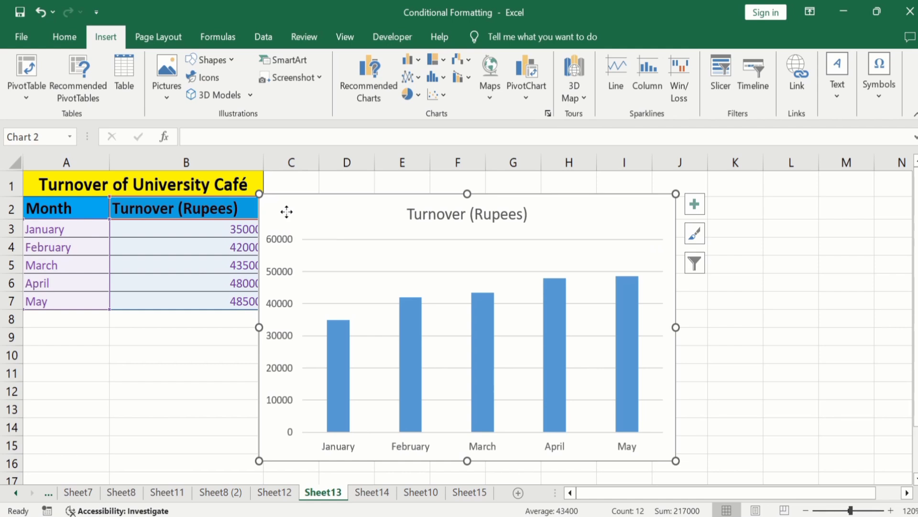
Move the column chart clear of the data table and enlarge it slightly in width and height
left_click_drag(285, 211, 390, 201)
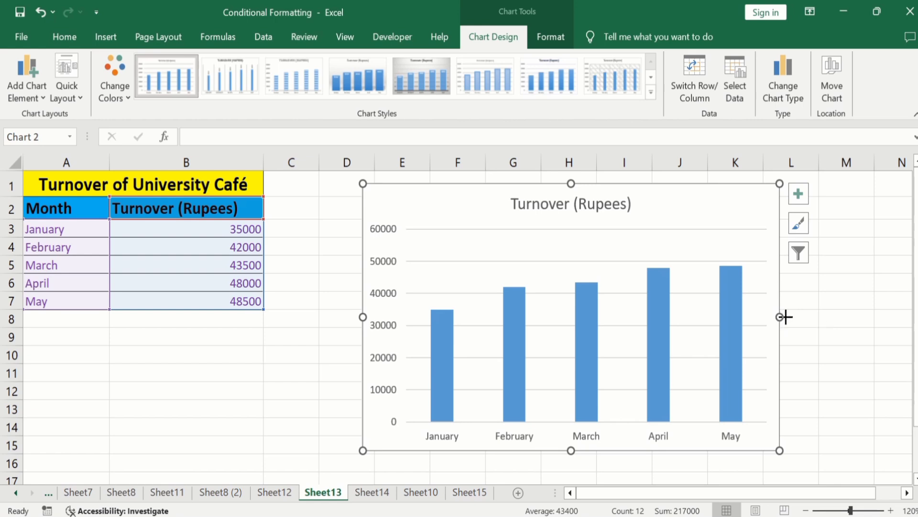
left_click_drag(779, 316, 806, 313)
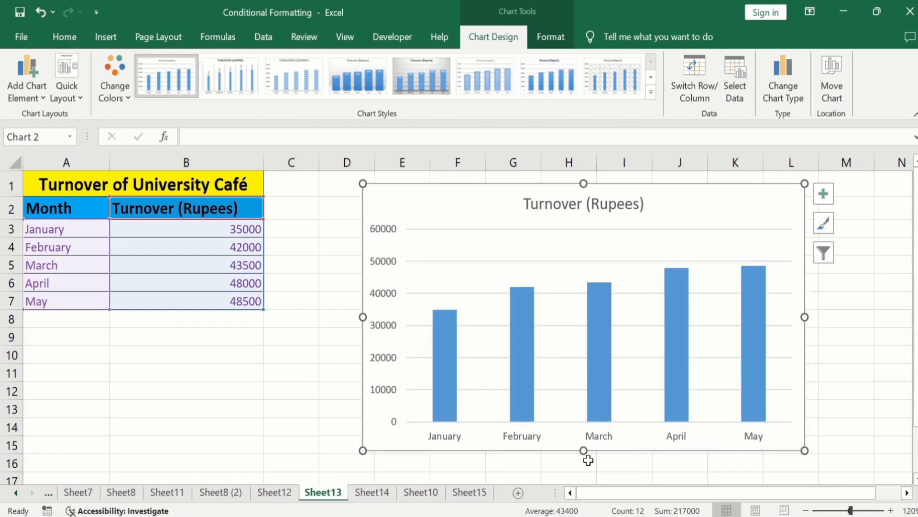
left_click_drag(581, 452, 582, 466)
left_click(288, 337)
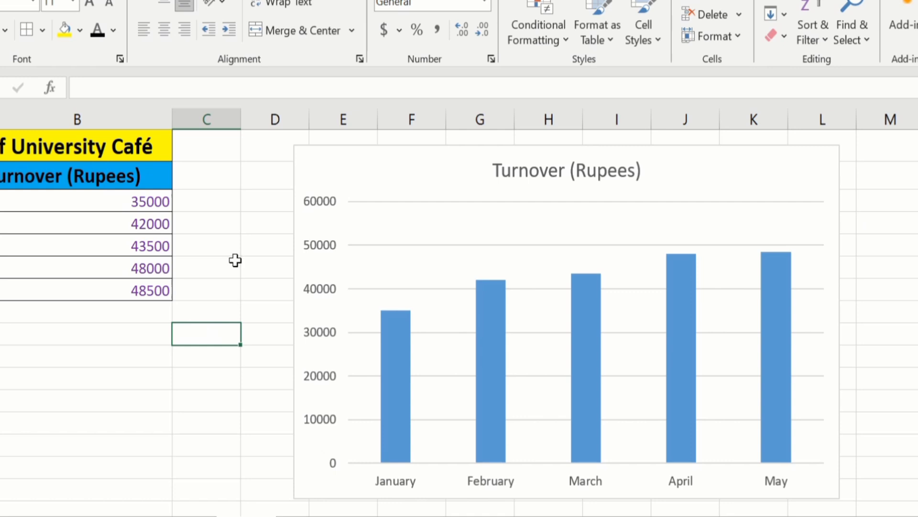
Add axis titles to the column chart and remove its gridlines
left_click(353, 167)
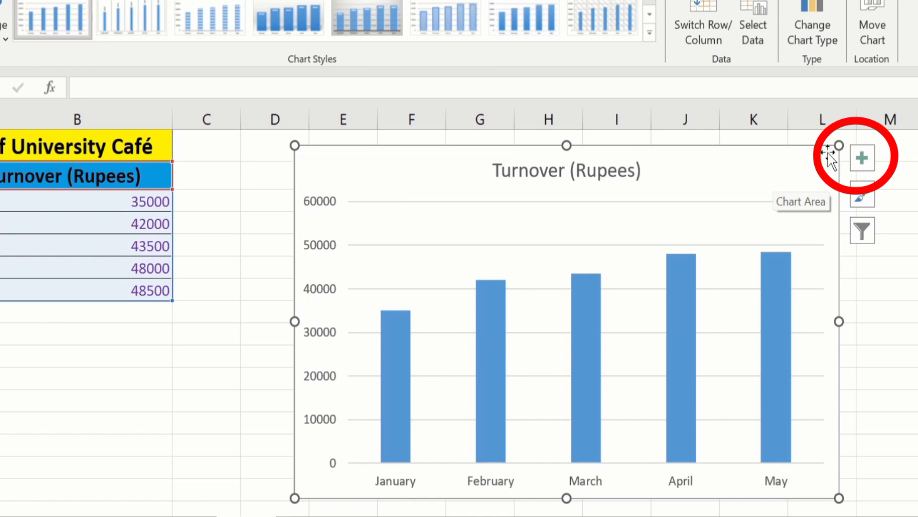
left_click(861, 154)
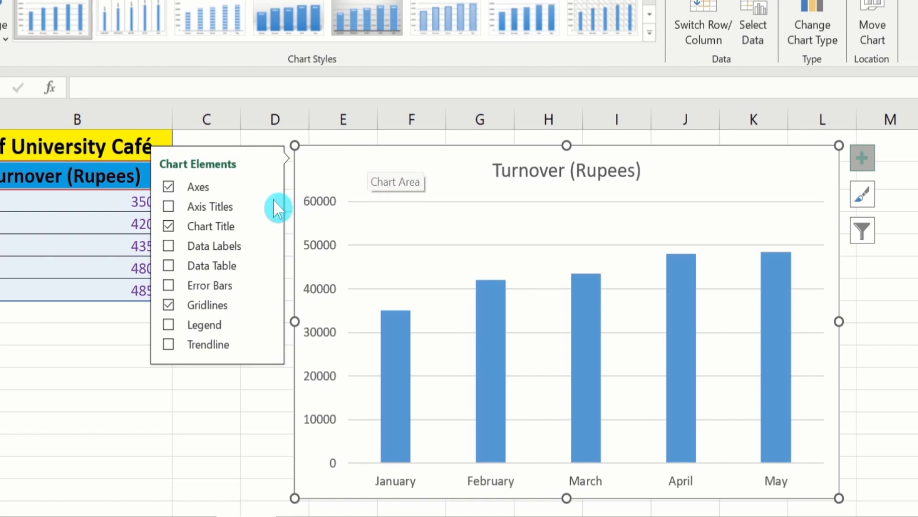
left_click(167, 206)
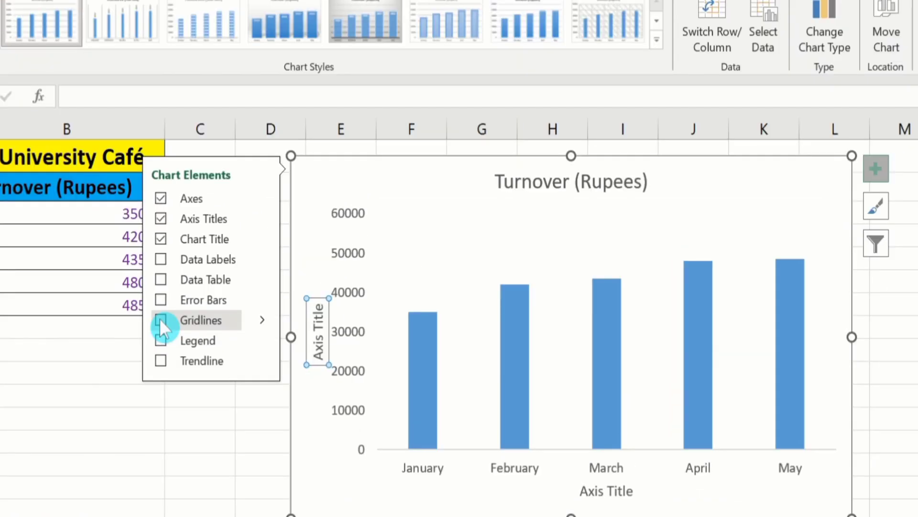
Preview data labels on the chart's columns and turn them off again
left_click(161, 259)
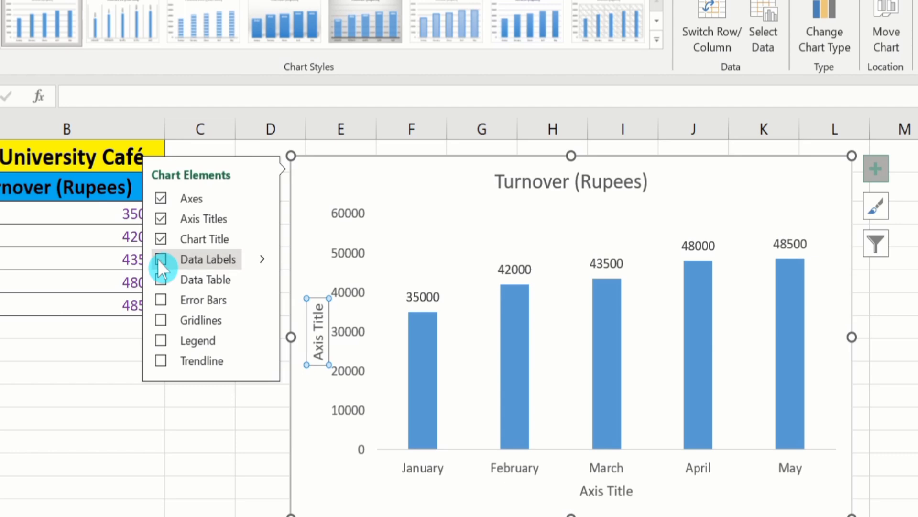
left_click(161, 260)
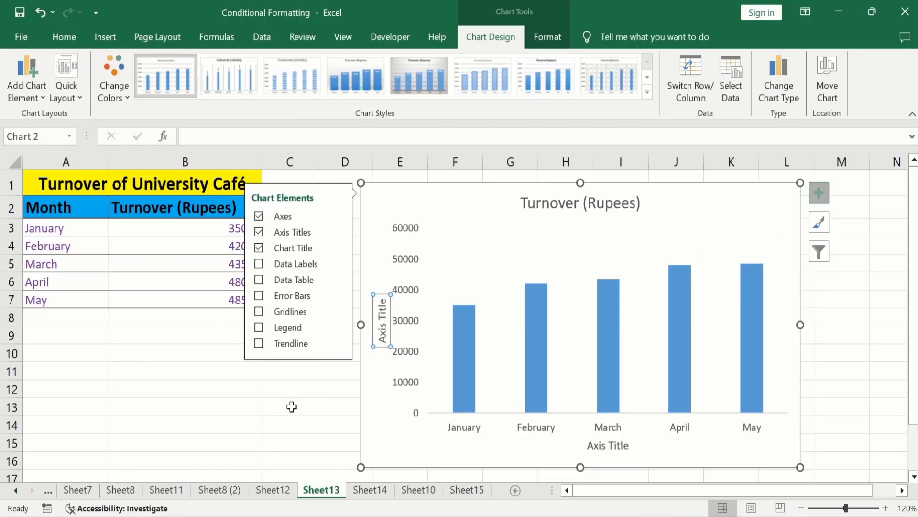
left_click(202, 444)
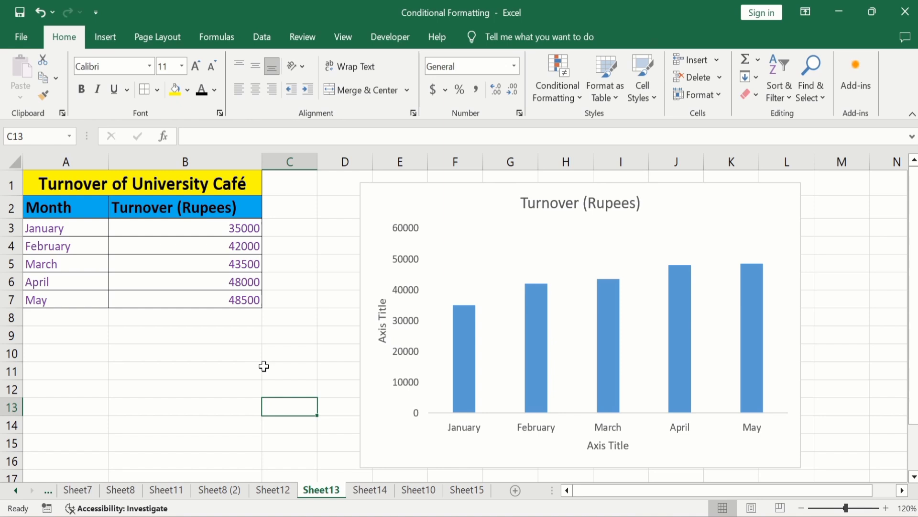
Link the chart title to cell A1 with the formula =Sheet13!$A$1
left_click(547, 206)
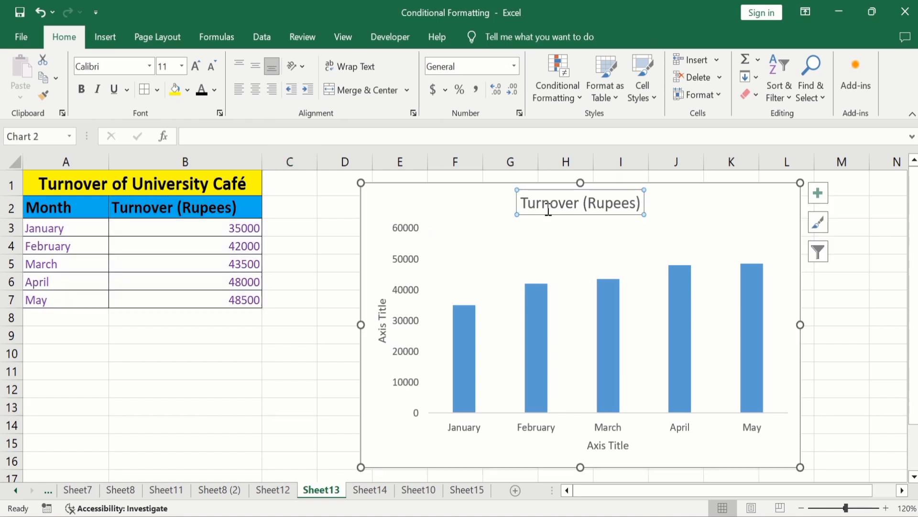
left_click(243, 139)
type("=")
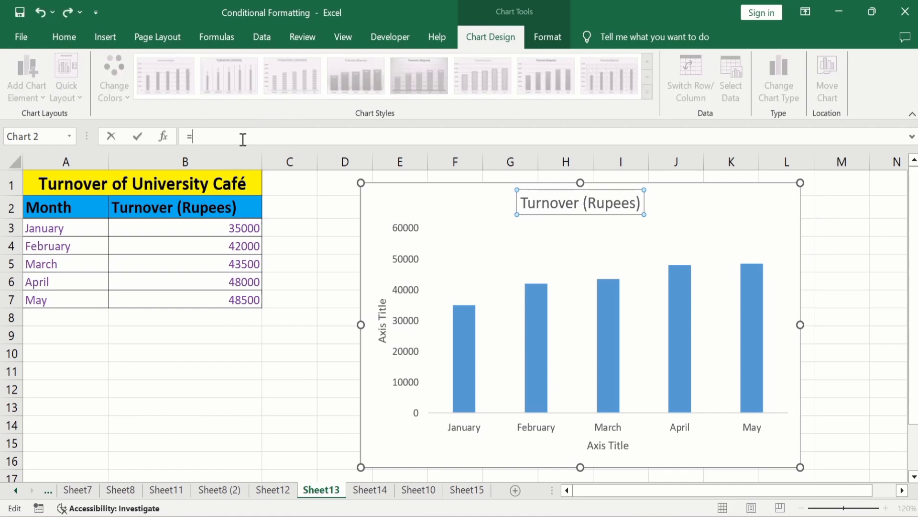
left_click(180, 183)
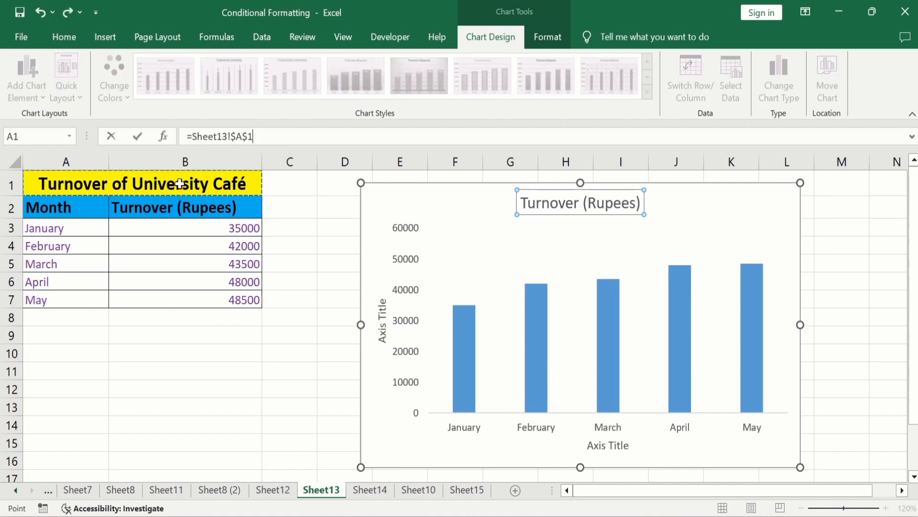
key("Return")
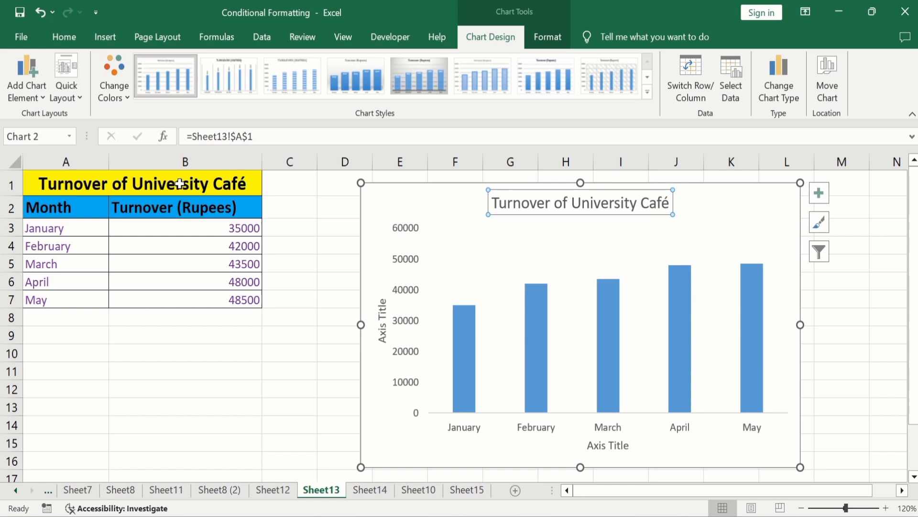
Format the chart title as bold black text with font size 16
left_click(64, 41)
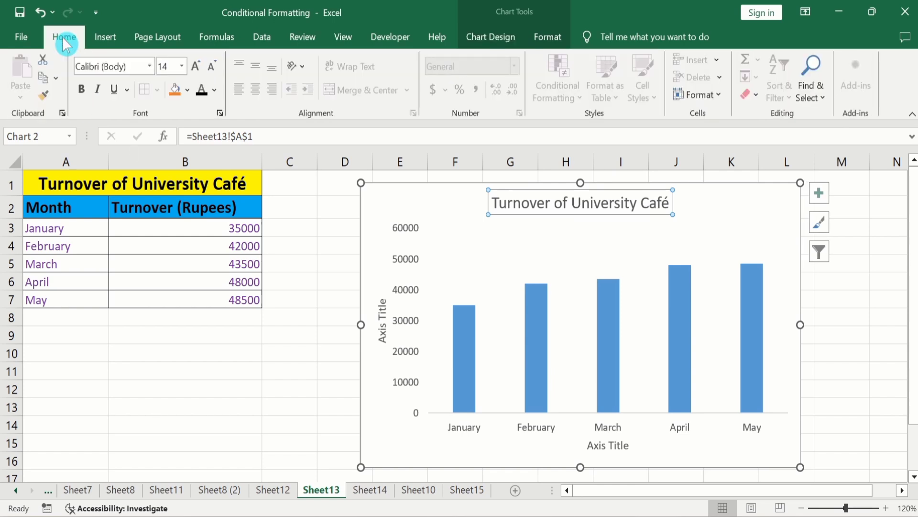
left_click(83, 91)
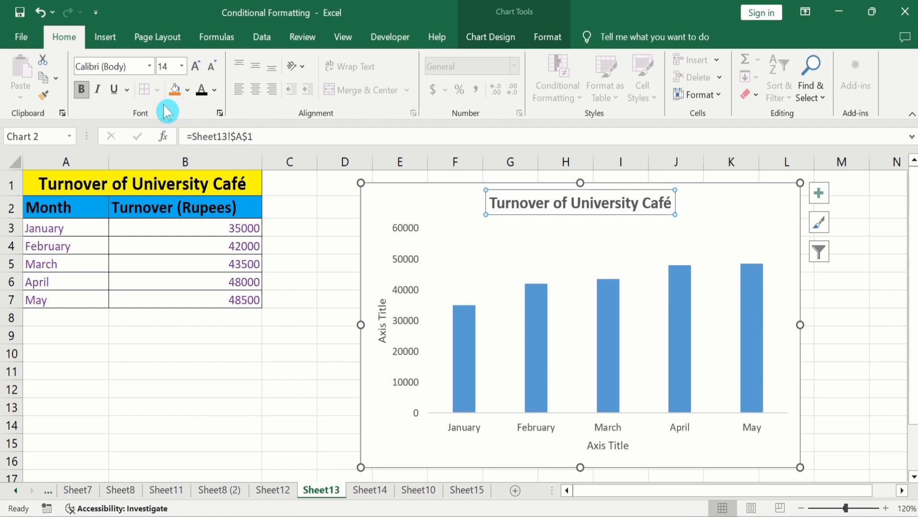
left_click(214, 90)
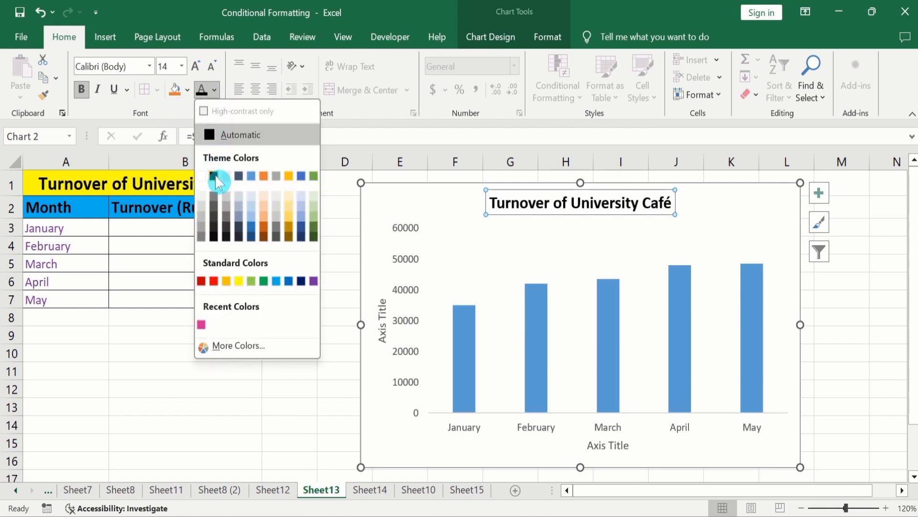
left_click(214, 176)
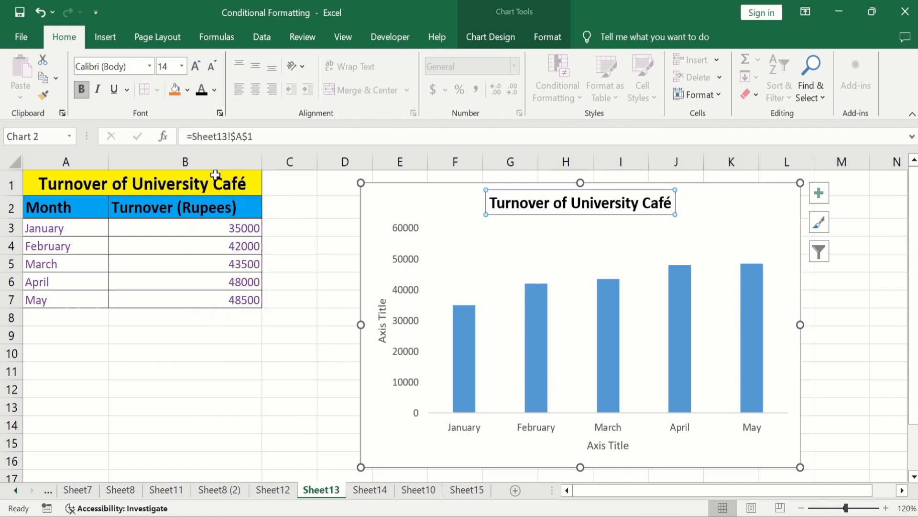
left_click(182, 67)
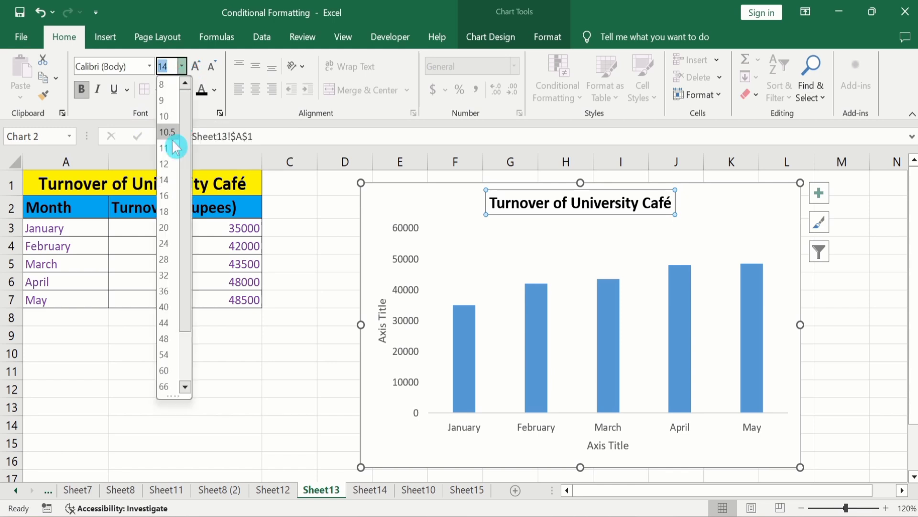
left_click(166, 196)
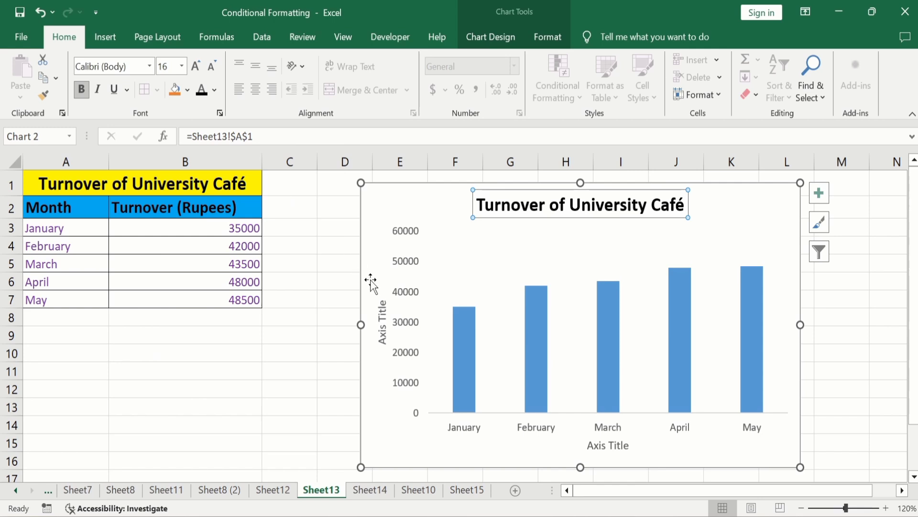
Link the vertical axis title to cell B2 with the formula =Sheet13!$B$2
left_click(384, 309)
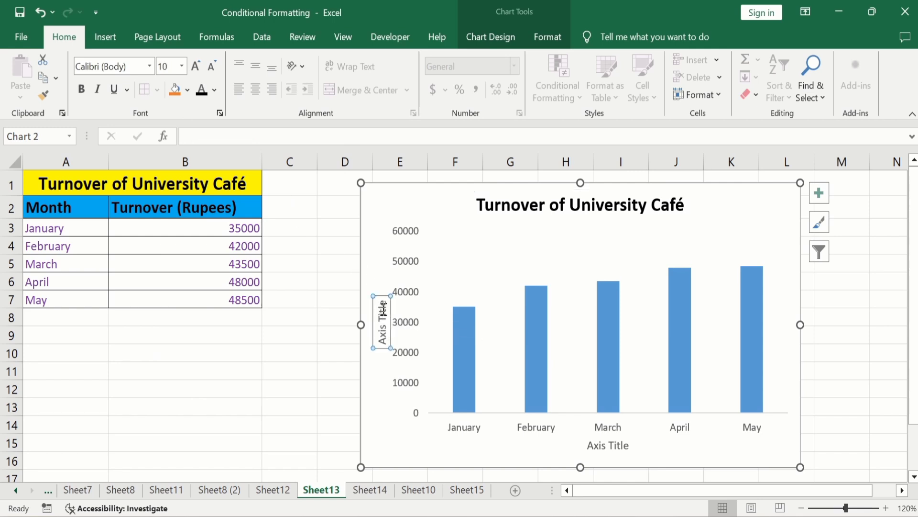
left_click(253, 135)
type("=")
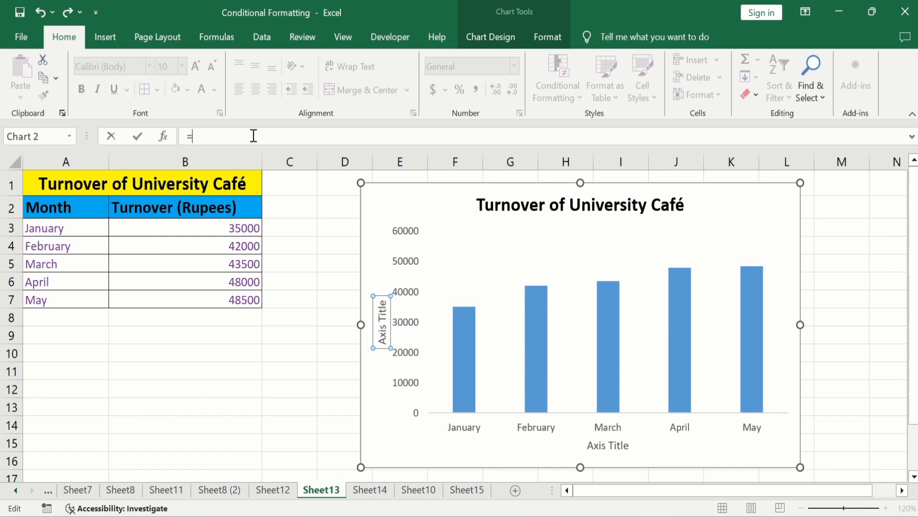
left_click(172, 207)
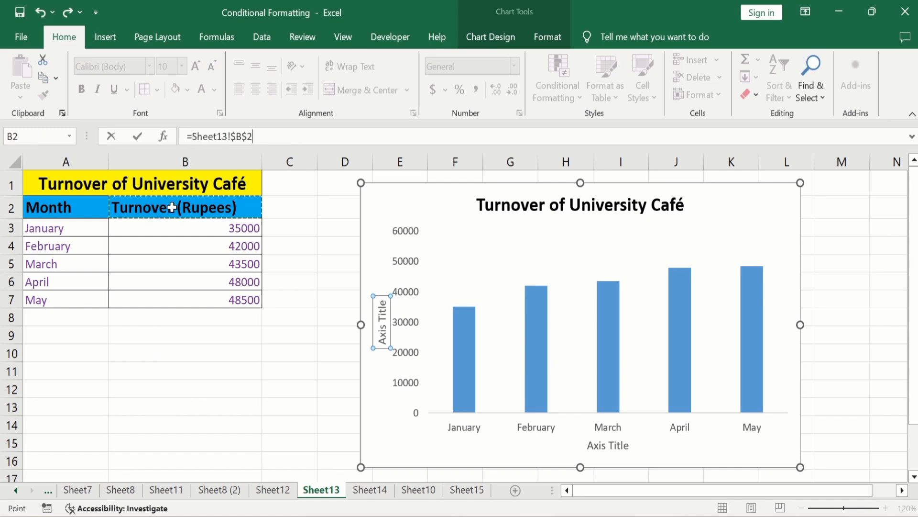
key("Return")
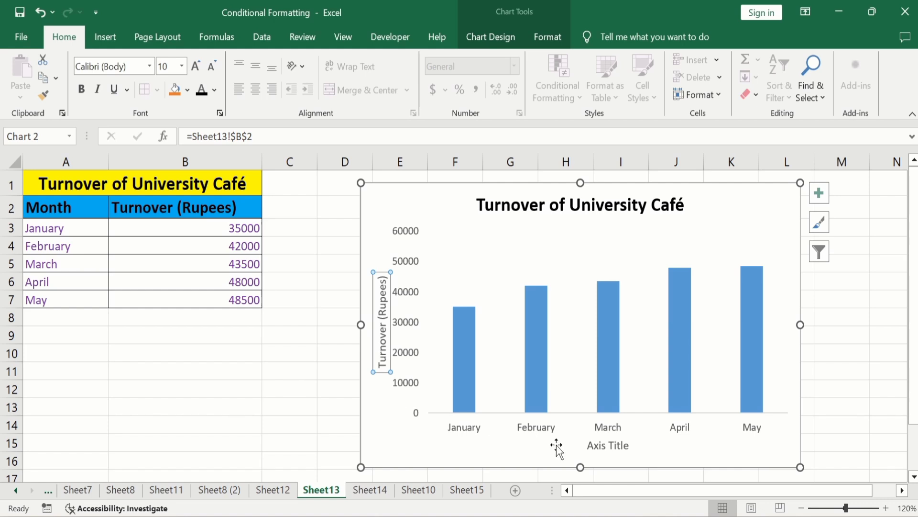
Replace the horizontal axis title's placeholder text with "Months"
left_click(612, 447)
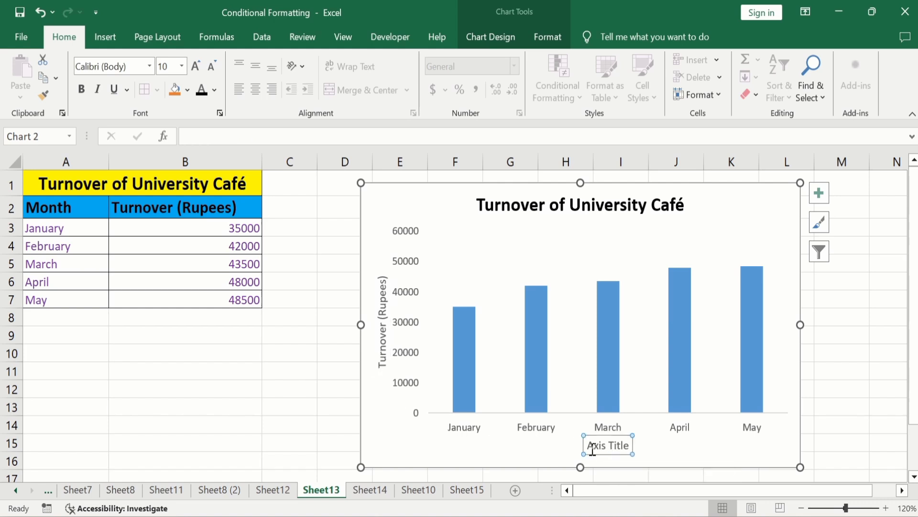
left_click(627, 445)
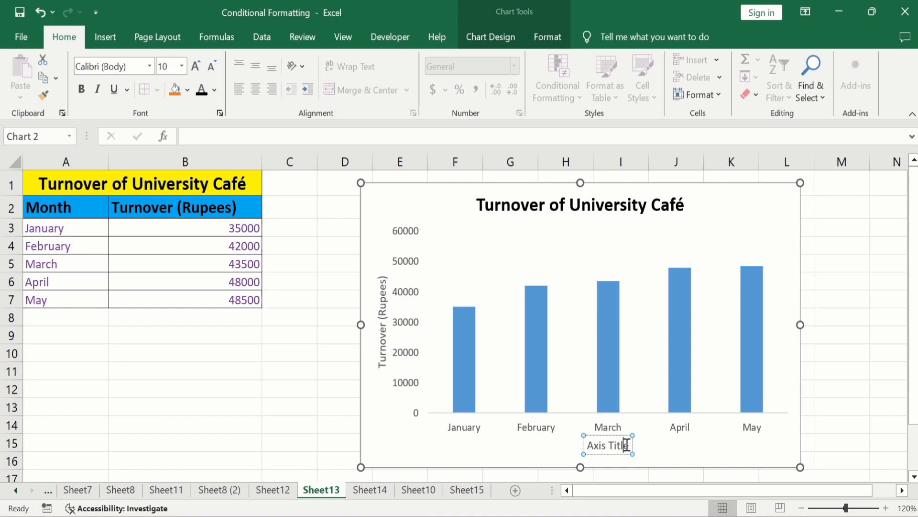
key("BackSpace")
key("BackSpace")
key("BackSpace")
key("BackSpace")
key("BackSpace")
key("BackSpace")
key("BackSpace")
key("BackSpace")
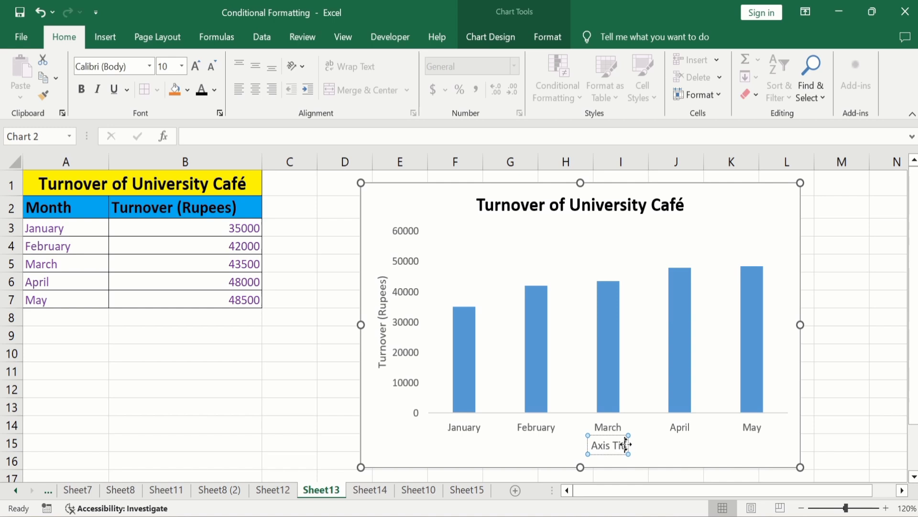
key("BackSpace")
key("BackSpace")
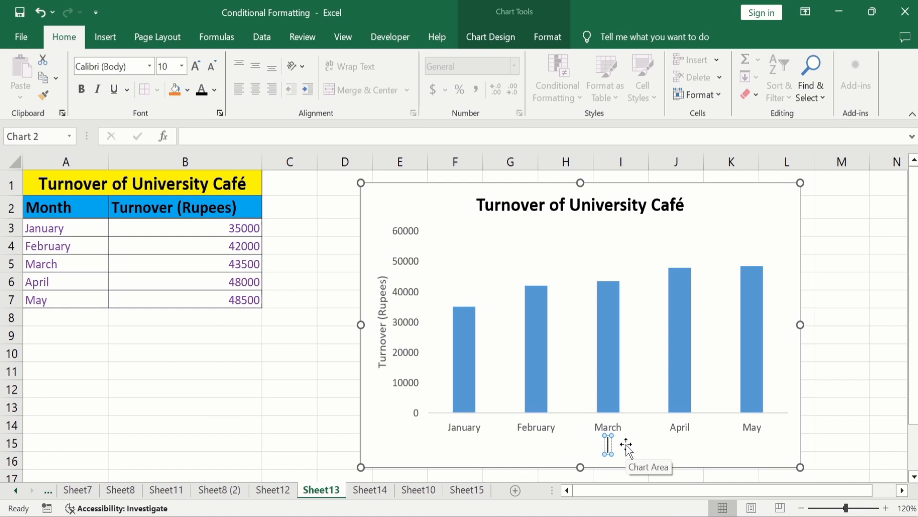
type("Months")
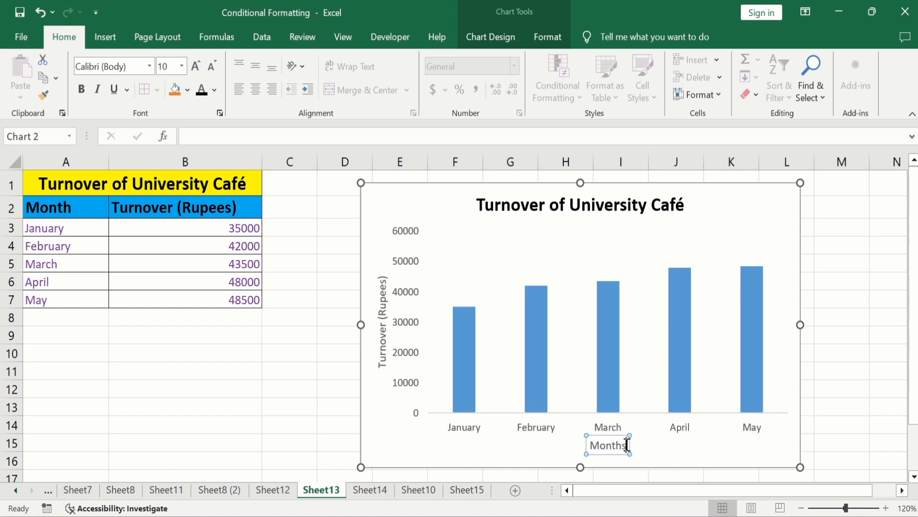
left_click(294, 425)
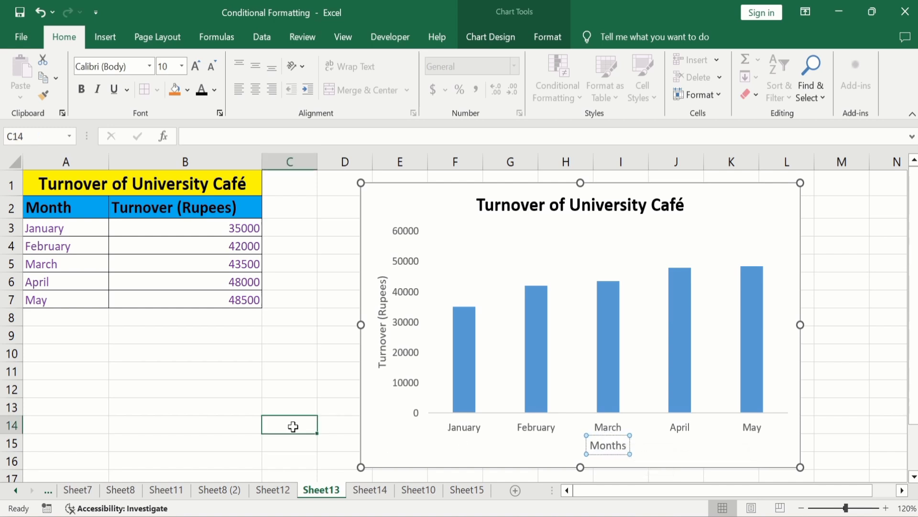
Format the vertical axis title as bold black text with font size 12
left_click(384, 294)
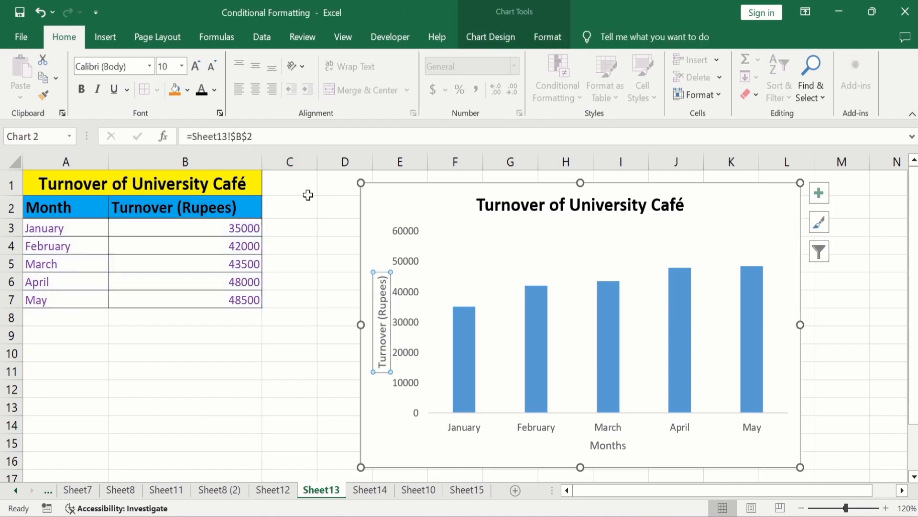
left_click(216, 92)
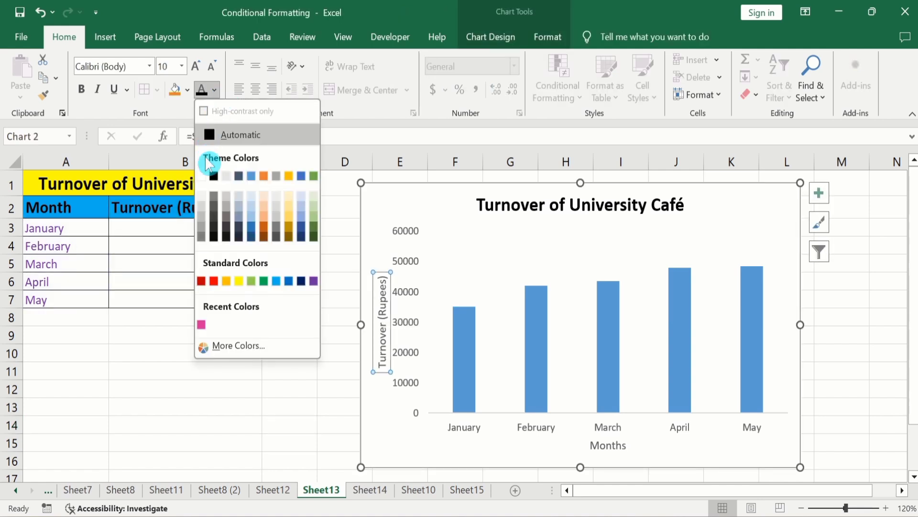
left_click(214, 177)
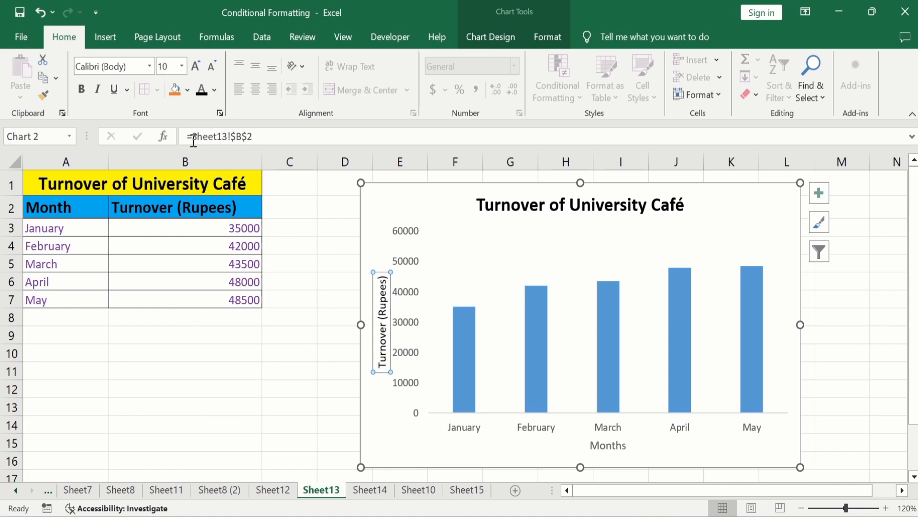
left_click(182, 66)
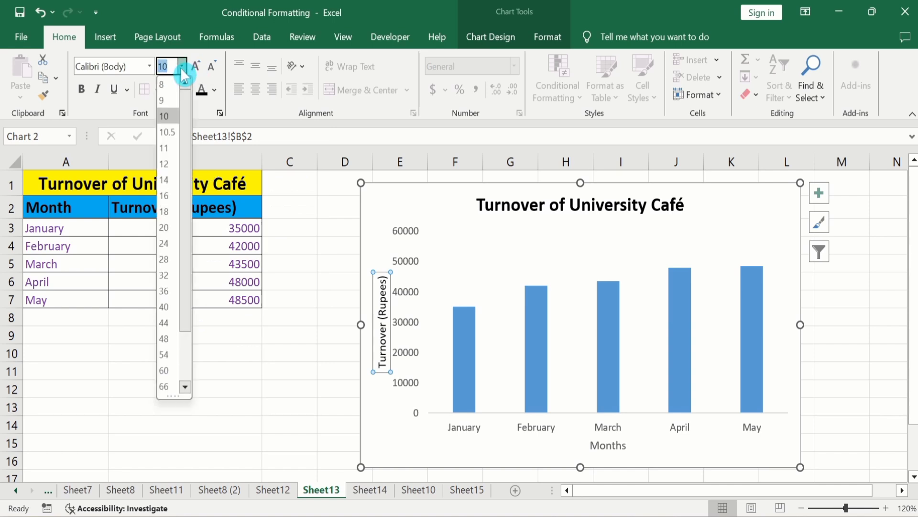
left_click(164, 162)
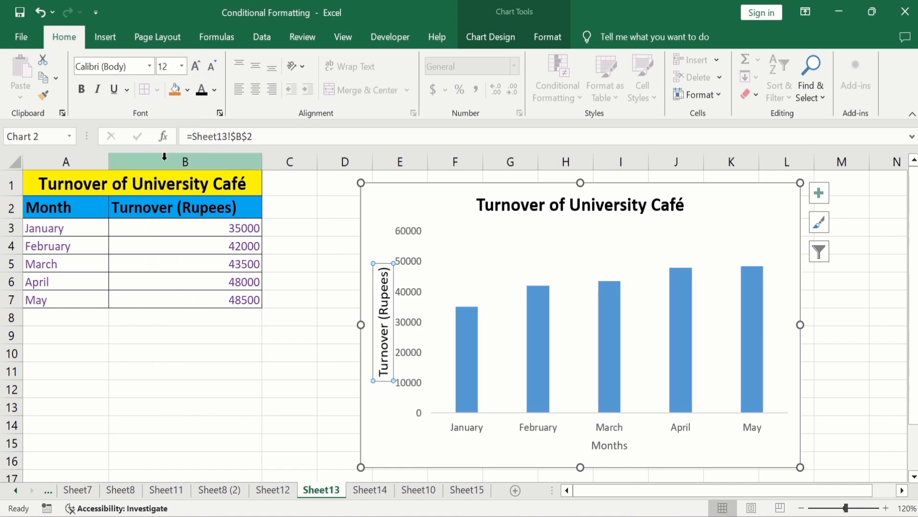
left_click(82, 91)
left_click(292, 281)
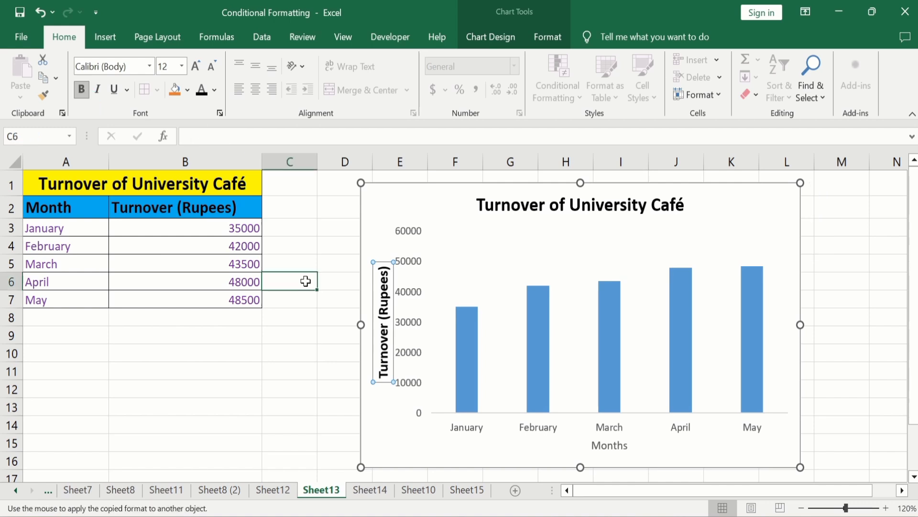
Copy the vertical axis title's formatting with Format Painter to the vertical axis labels, the month labels and the "Months" axis title
left_click(382, 264)
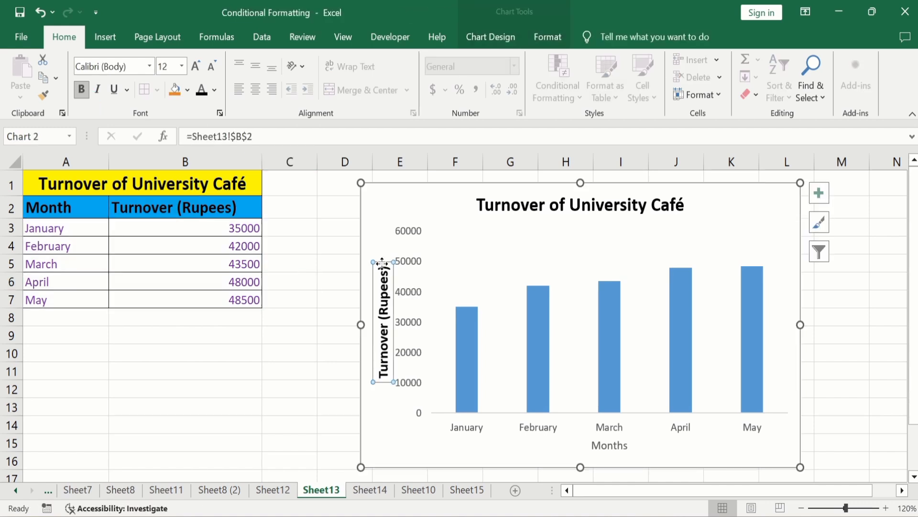
left_click(45, 98)
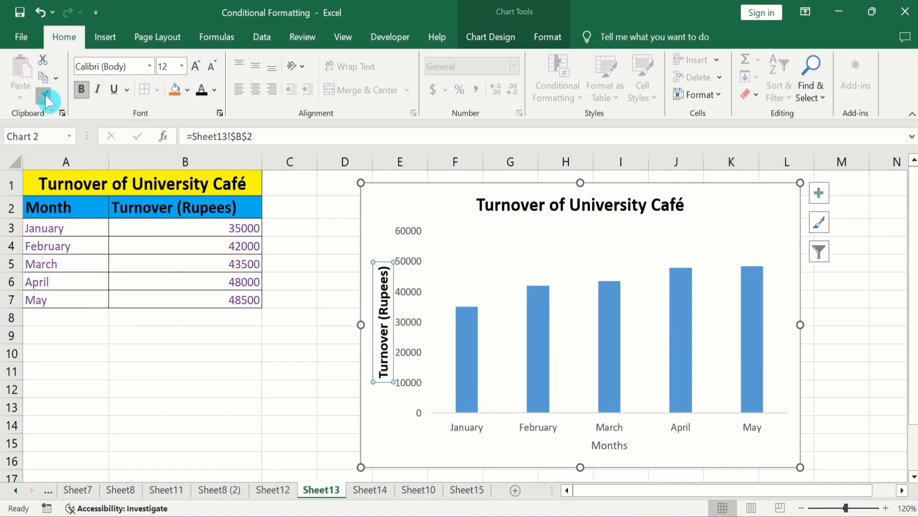
left_click(45, 97)
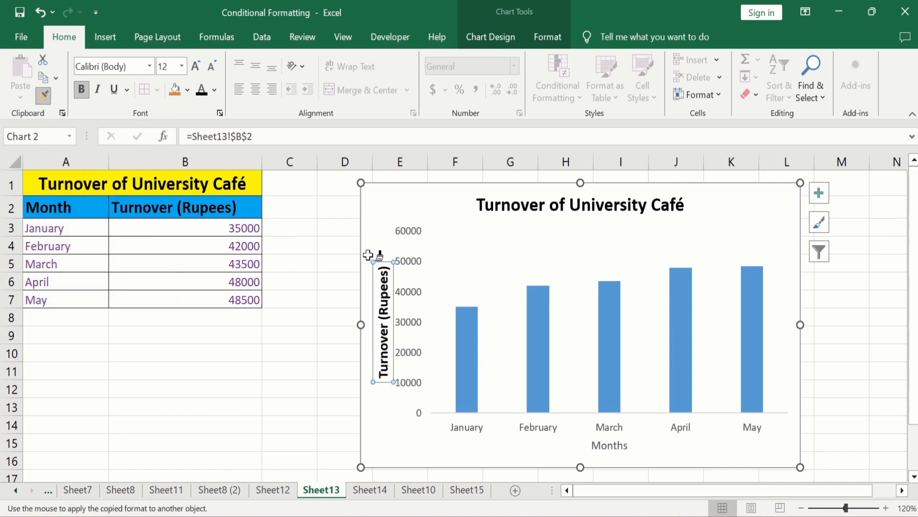
left_click(408, 260)
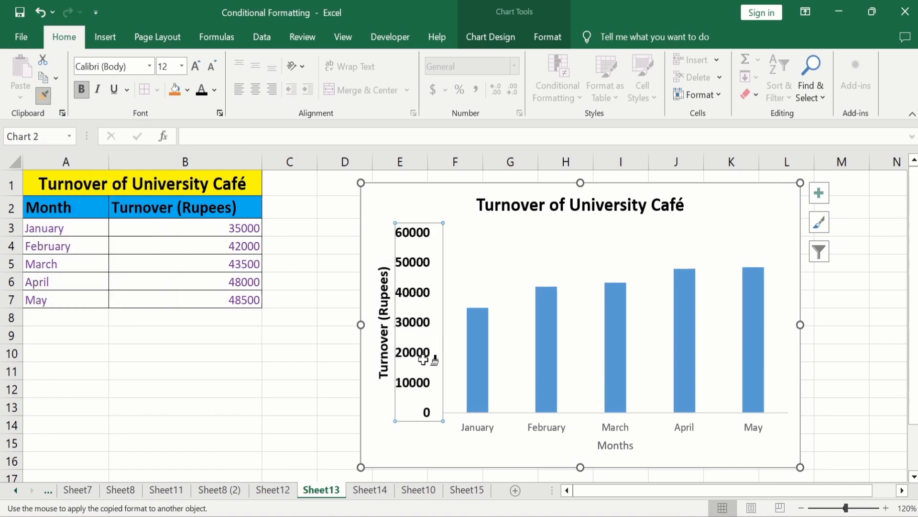
left_click(477, 429)
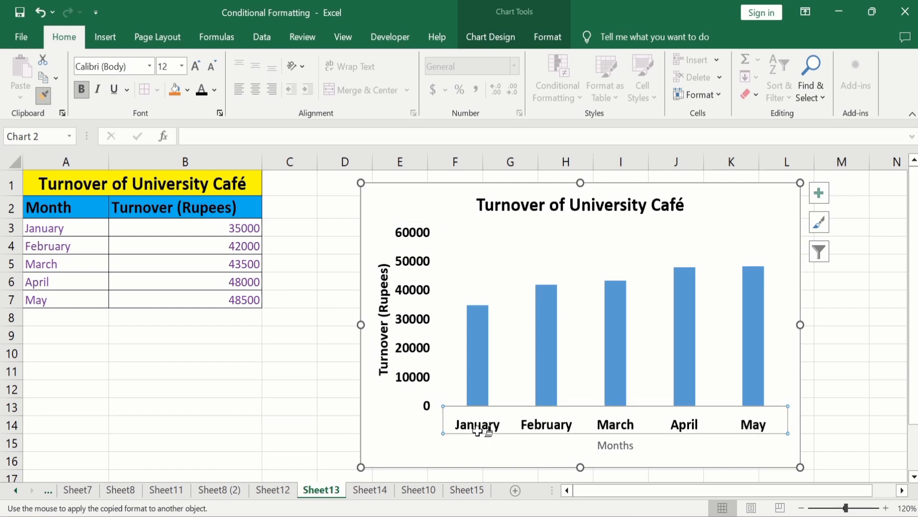
left_click(608, 447)
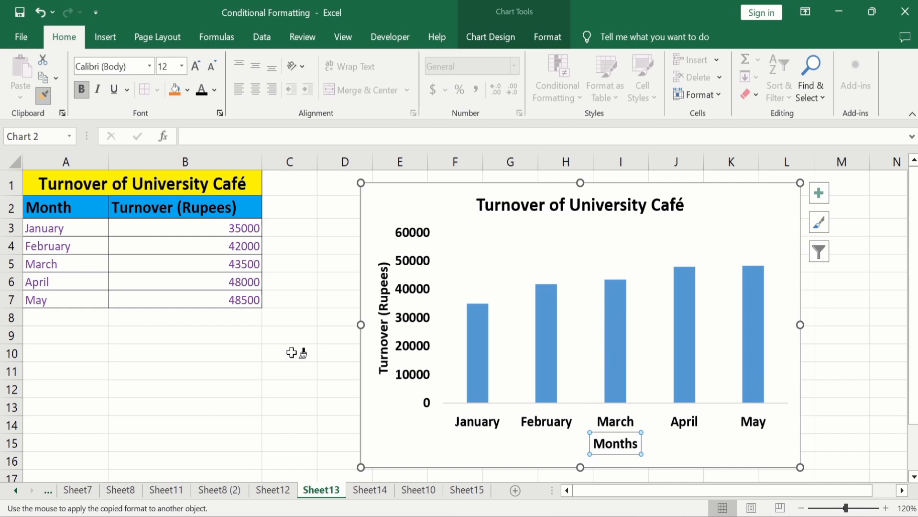
left_click(43, 96)
left_click(307, 404)
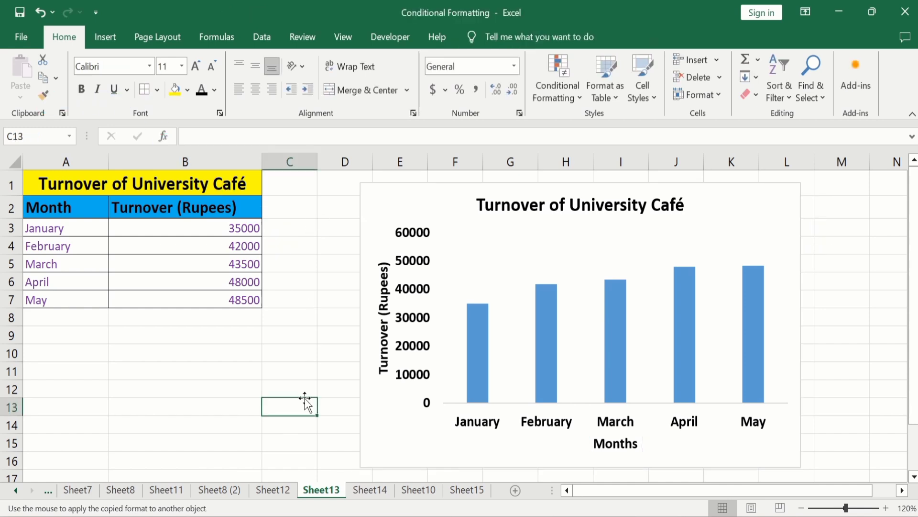
left_click(406, 197)
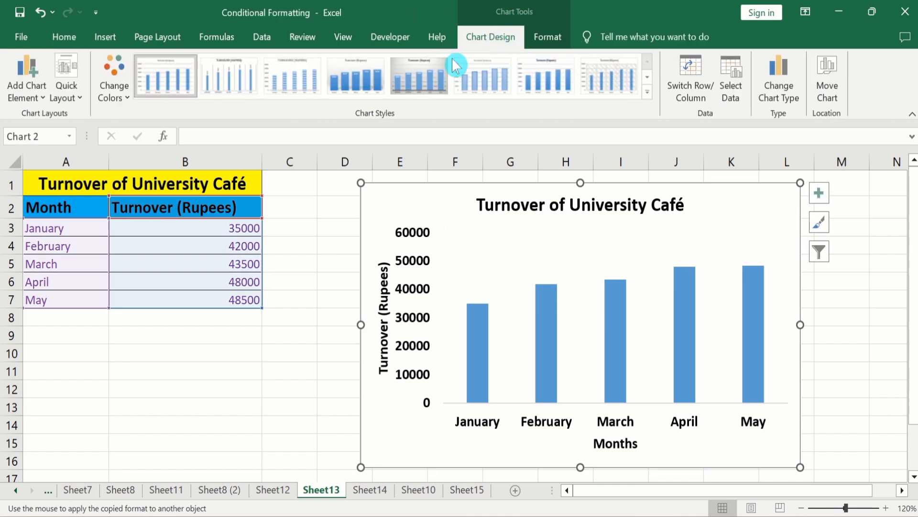
left_click(128, 100)
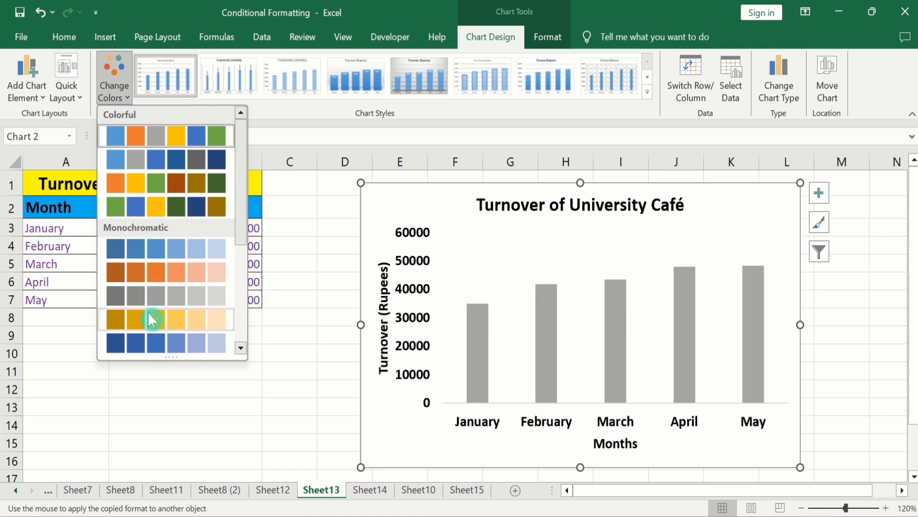
left_click(481, 350)
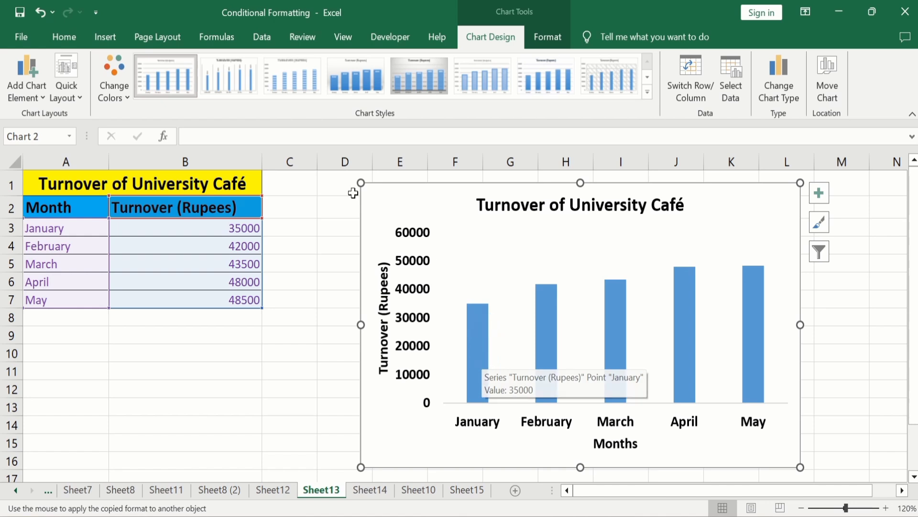
left_click(79, 98)
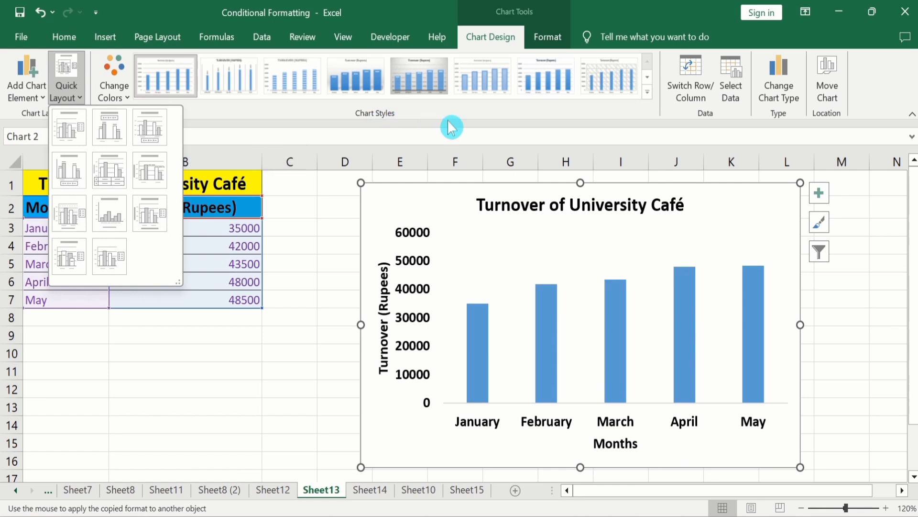
left_click(649, 95)
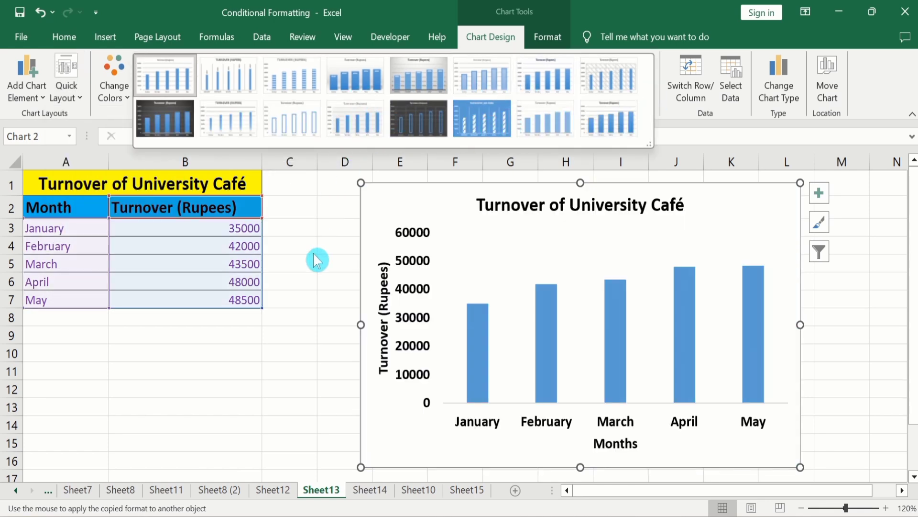
left_click(313, 252)
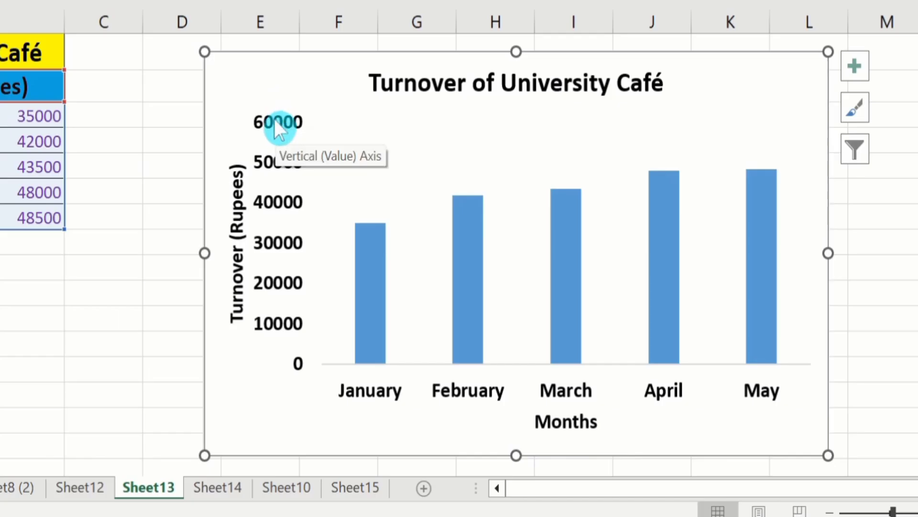
Give the chart's vertical axis a solid black line with a width of 1.5 pt
left_click(276, 128)
right_click(275, 120)
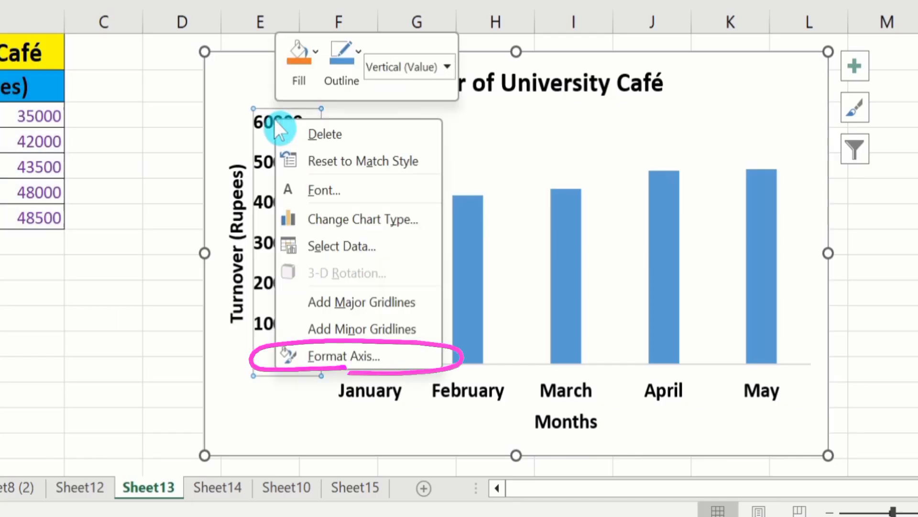
left_click(353, 360)
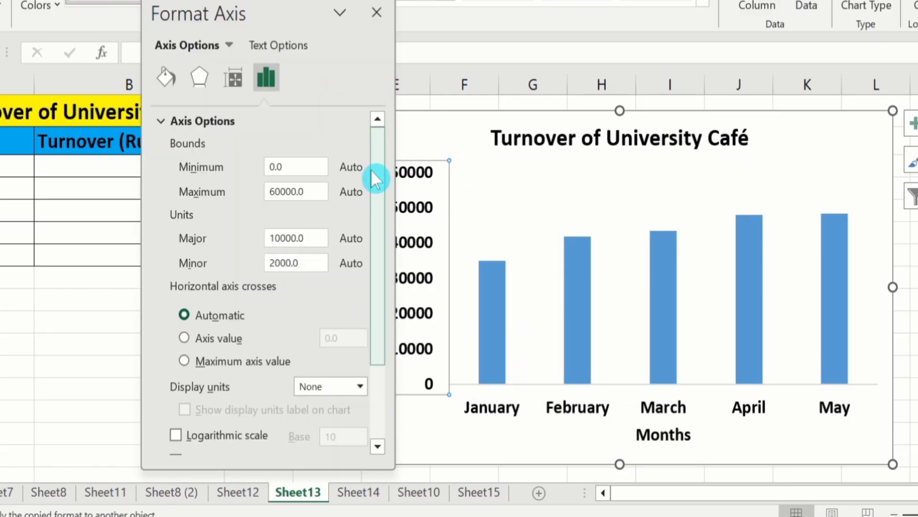
left_click(165, 79)
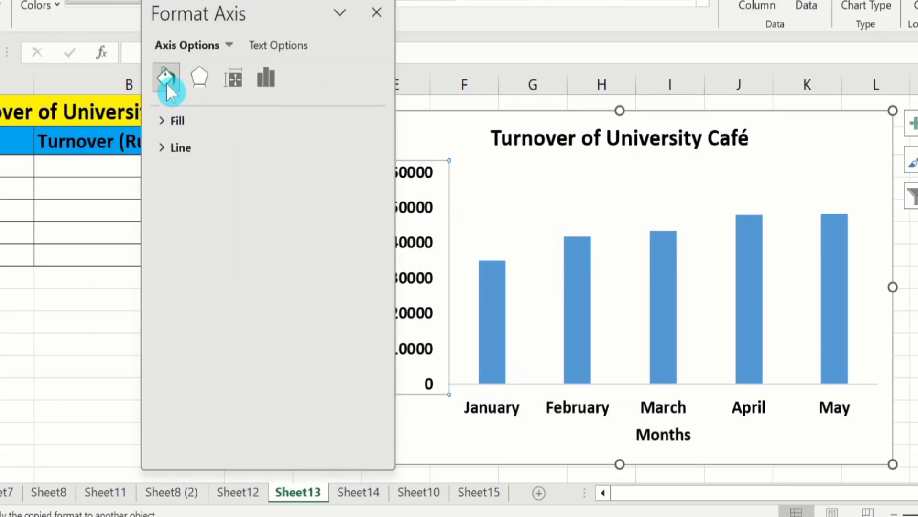
left_click(186, 149)
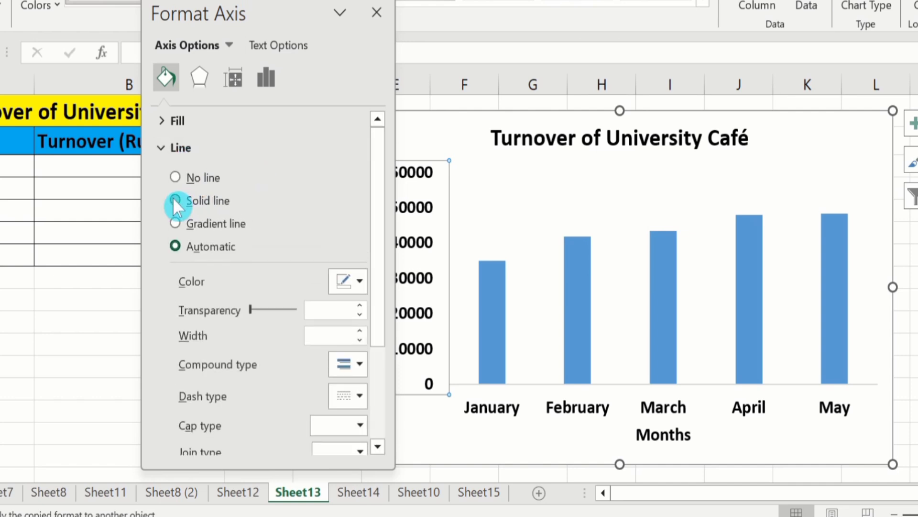
left_click(174, 200)
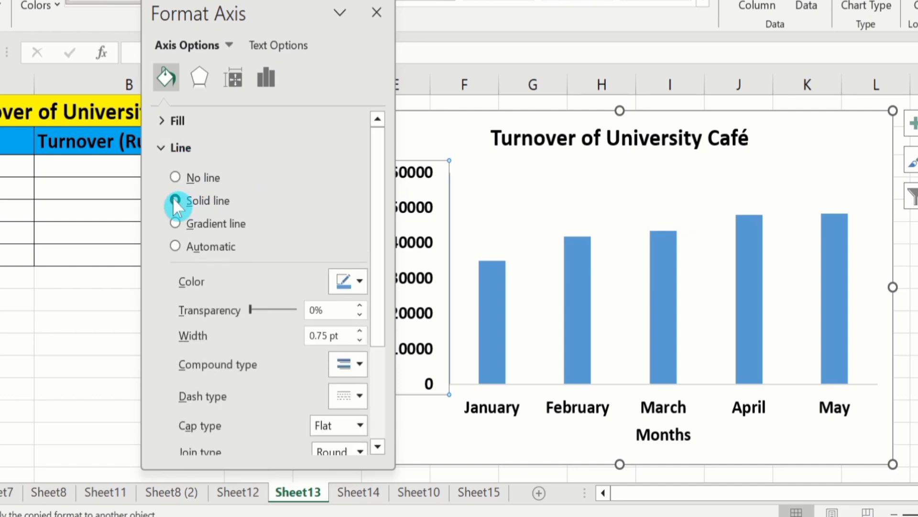
left_click(363, 281)
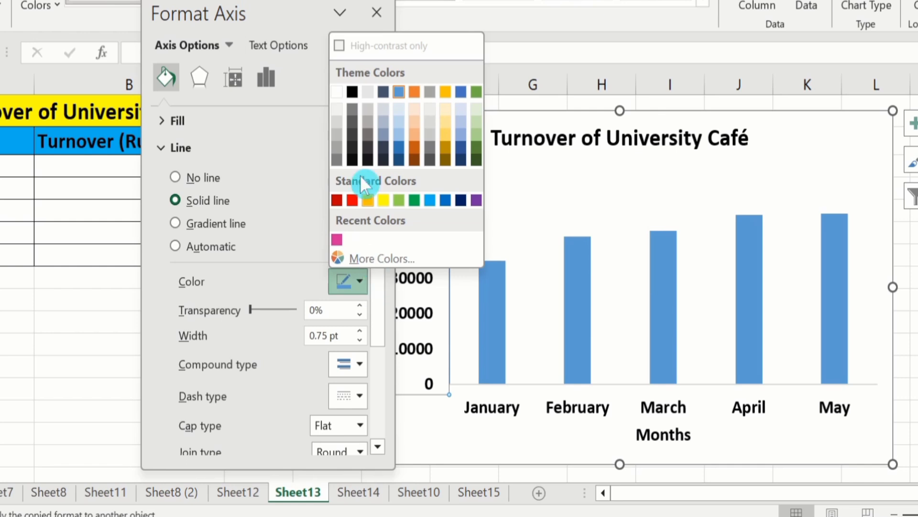
left_click(354, 89)
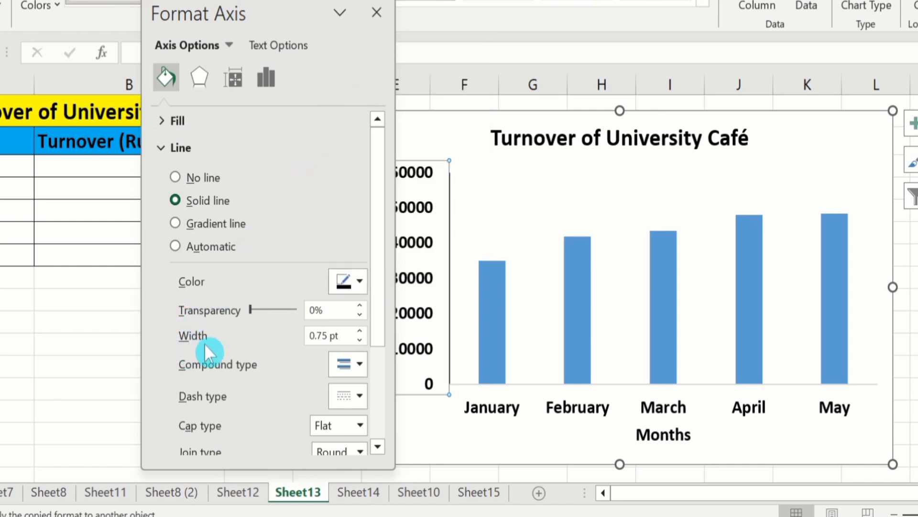
left_click(361, 331)
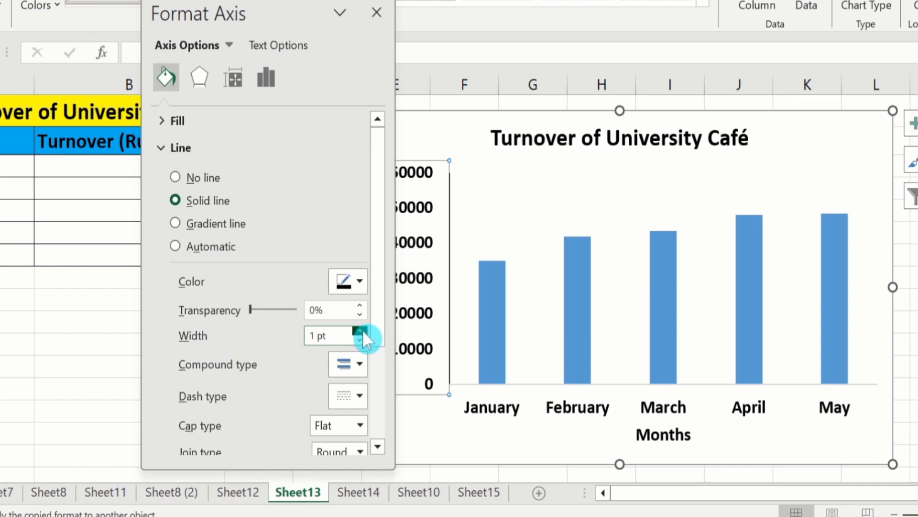
left_click(363, 331)
left_click(363, 331)
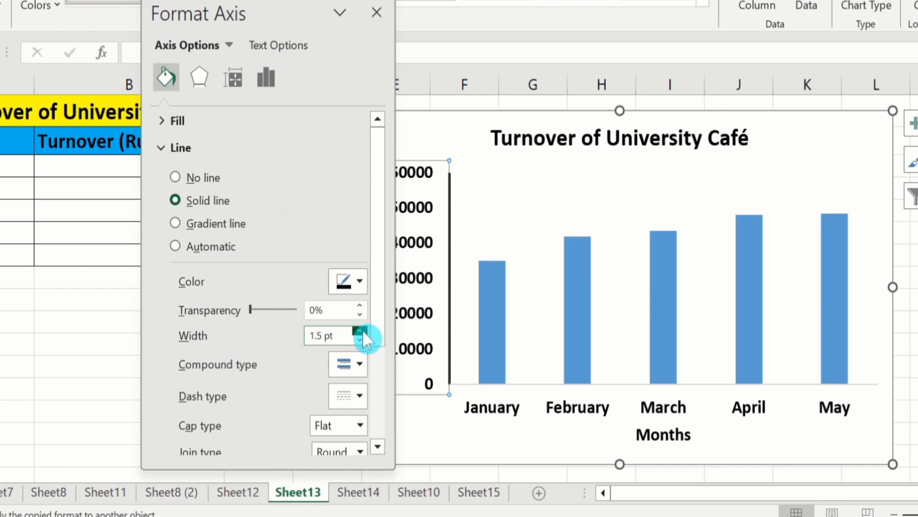
Set both the major and minor tick marks of the vertical axis to Outside
left_click(266, 79)
left_click_drag(381, 222, 356, 349)
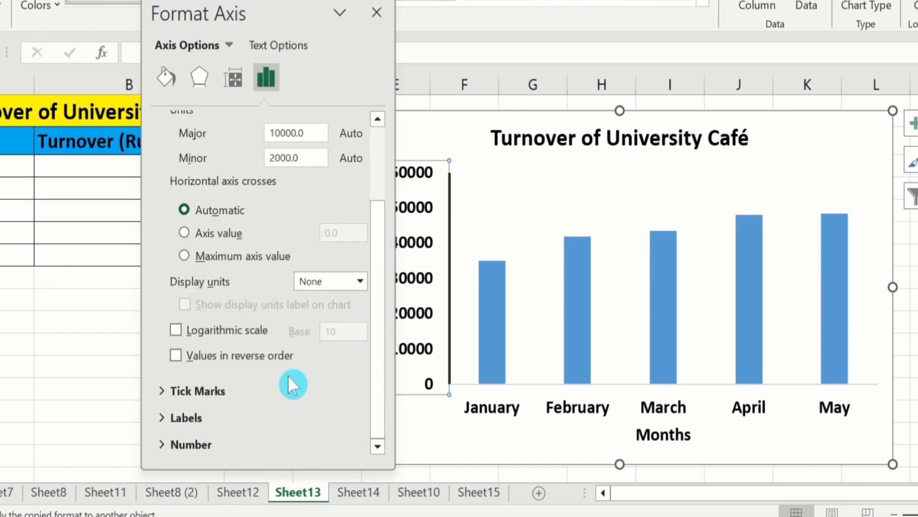
left_click(246, 389)
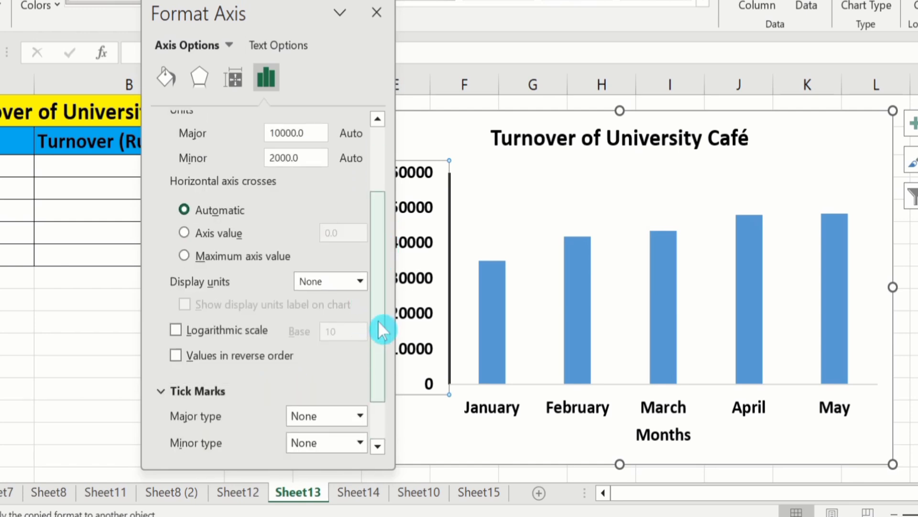
left_click_drag(378, 320, 368, 385)
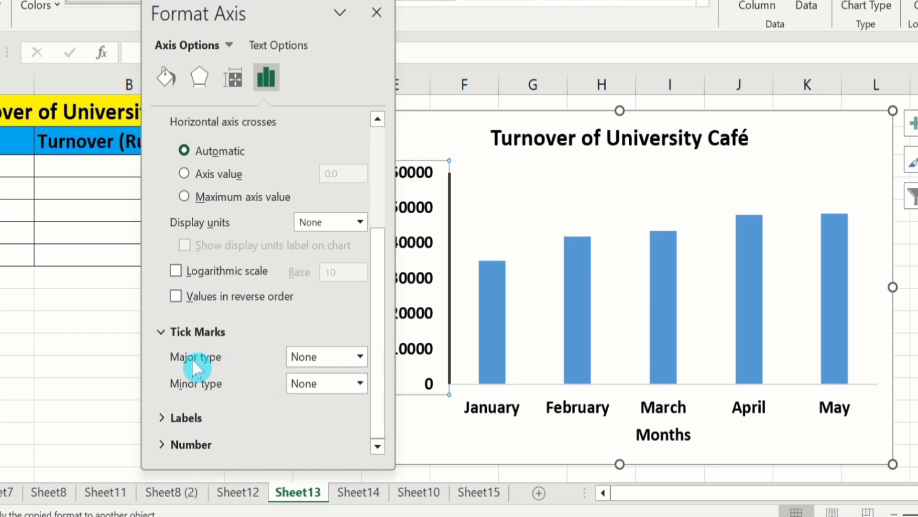
left_click(359, 358)
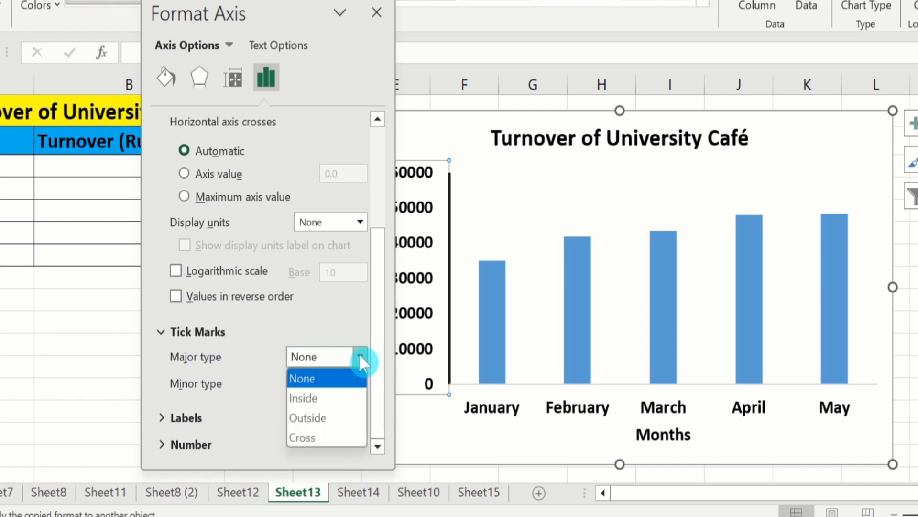
left_click(341, 417)
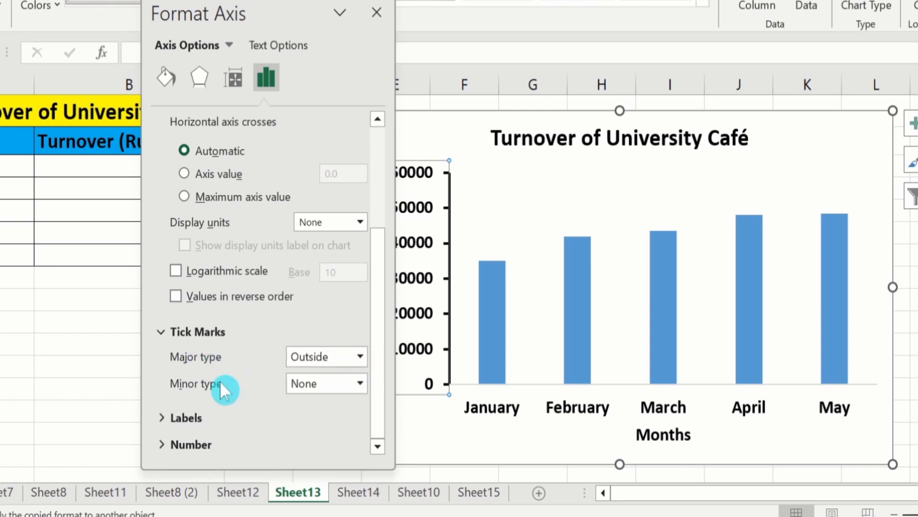
left_click(360, 384)
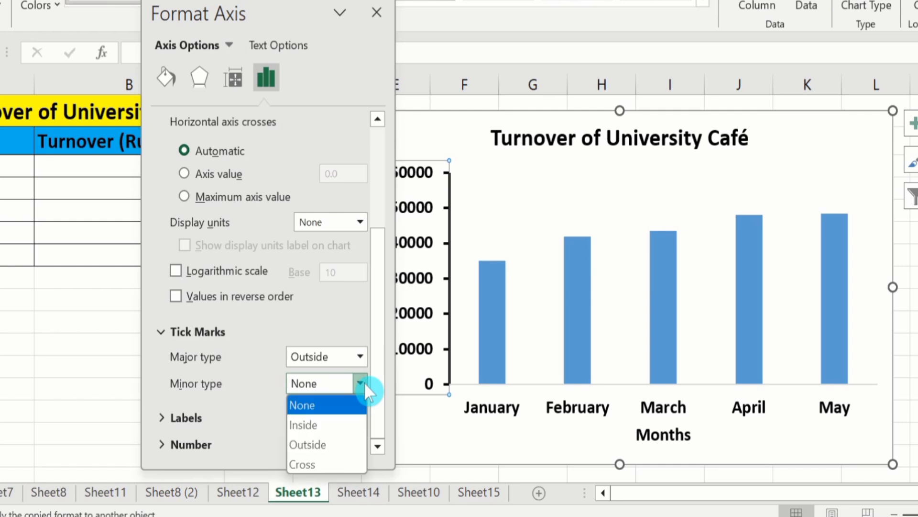
left_click(328, 441)
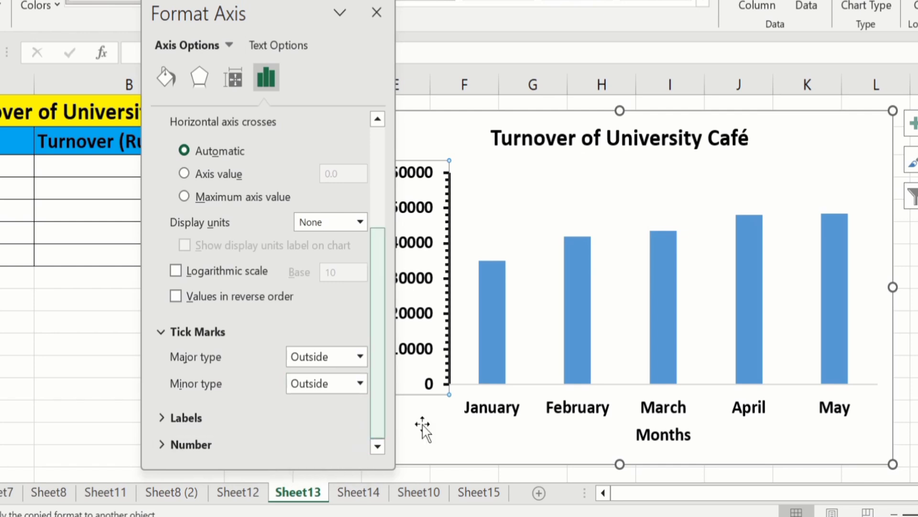
Give the chart's horizontal axis a solid black line with a width of 1.5 pt
left_click(521, 407)
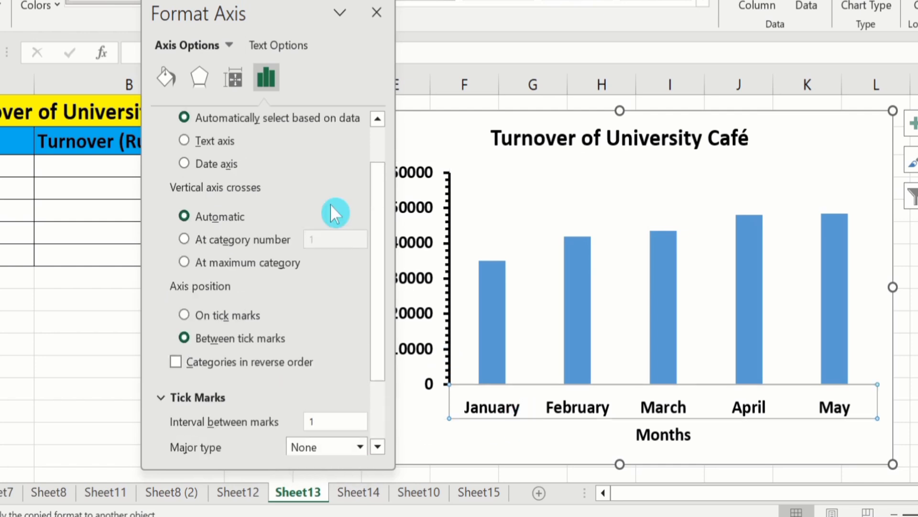
left_click(159, 78)
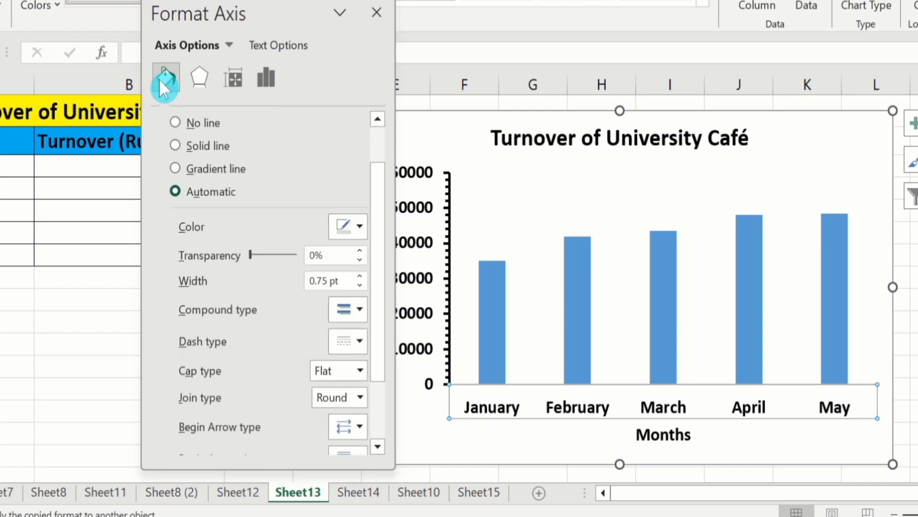
left_click(174, 144)
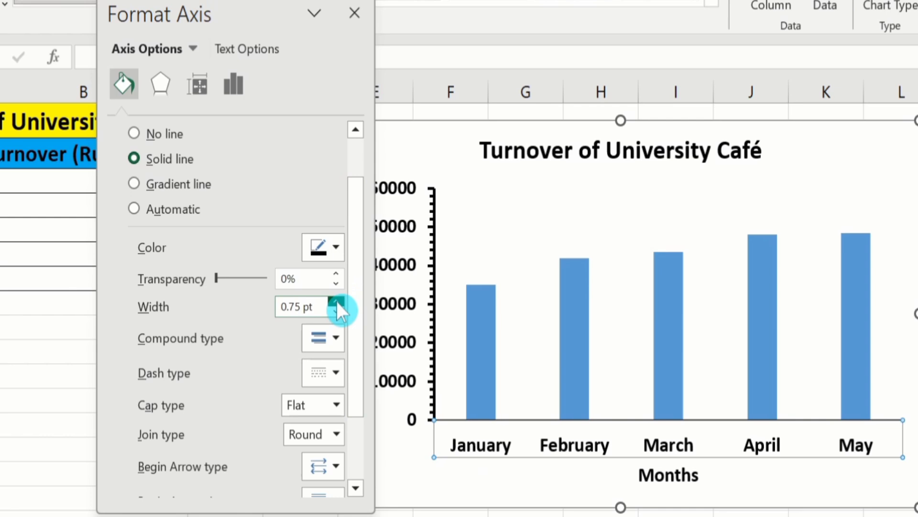
left_click(337, 301)
left_click(336, 300)
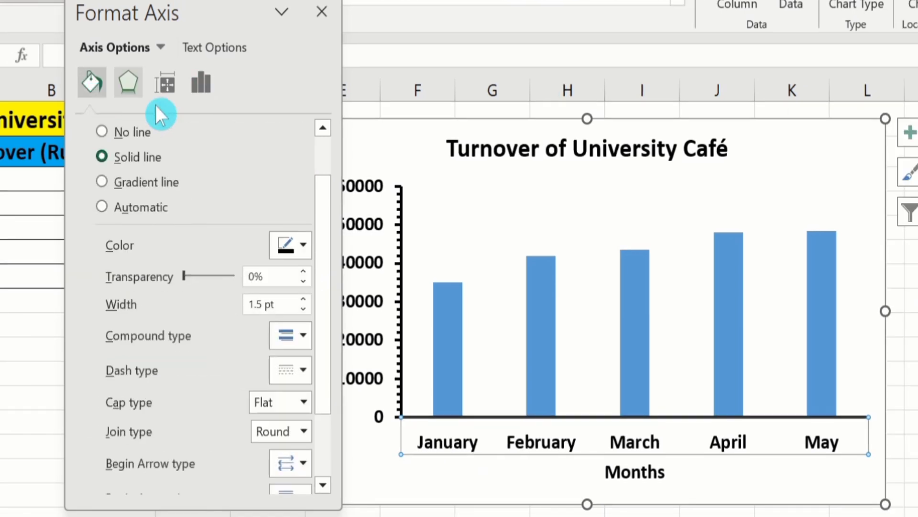
Set both the major and minor tick marks of the horizontal axis to Outside and close the axis formatting
left_click(203, 81)
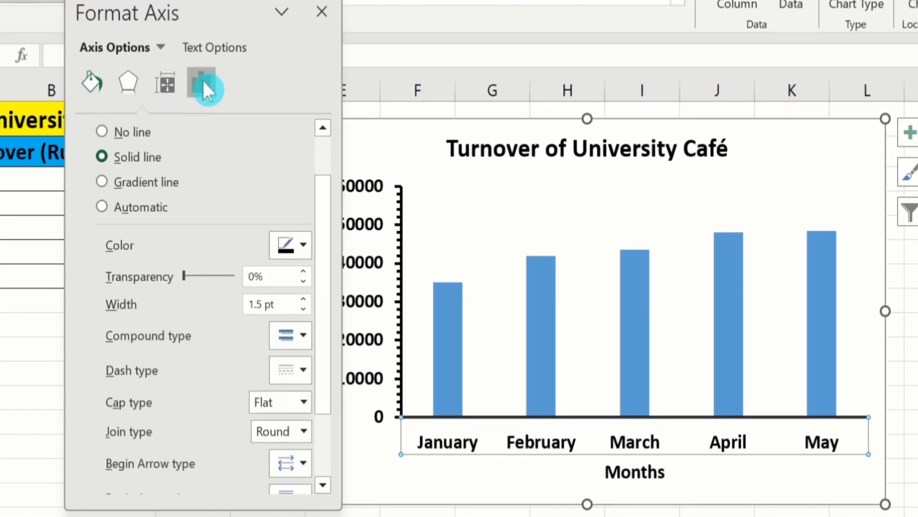
left_click_drag(325, 200, 327, 273)
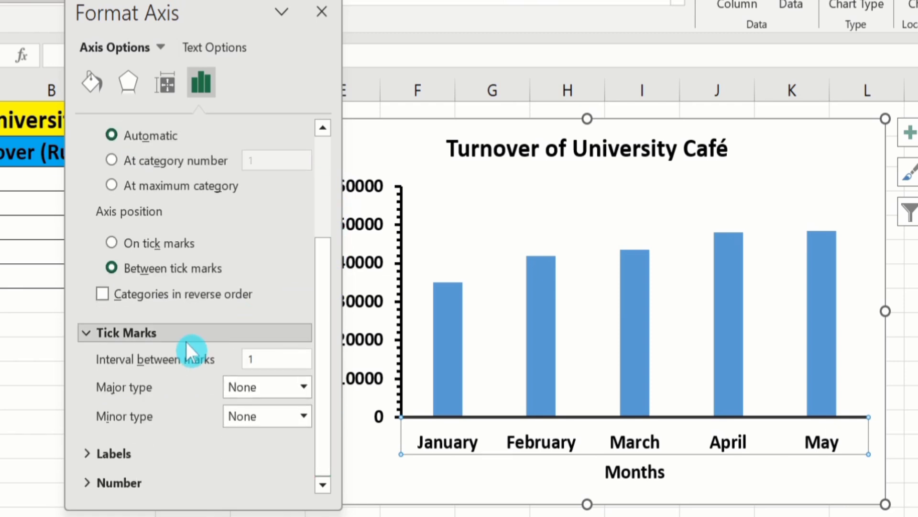
left_click(306, 389)
left_click(281, 453)
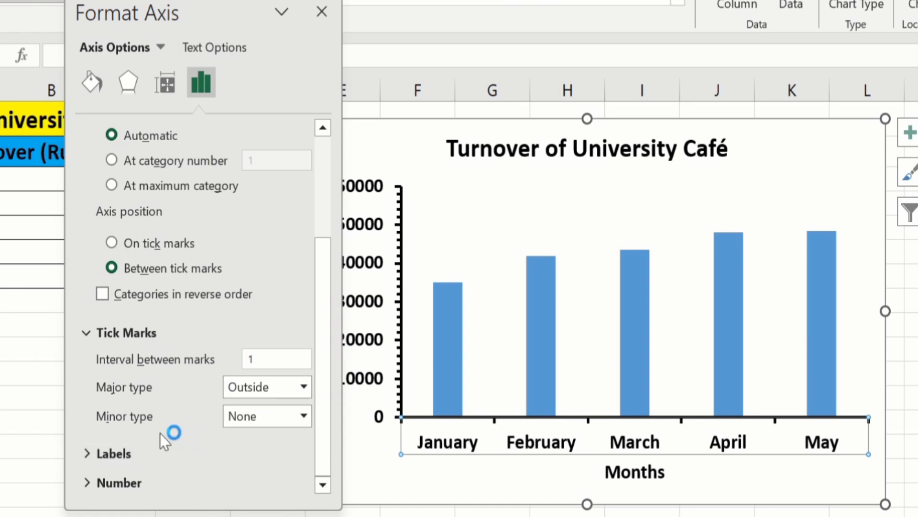
left_click(306, 416)
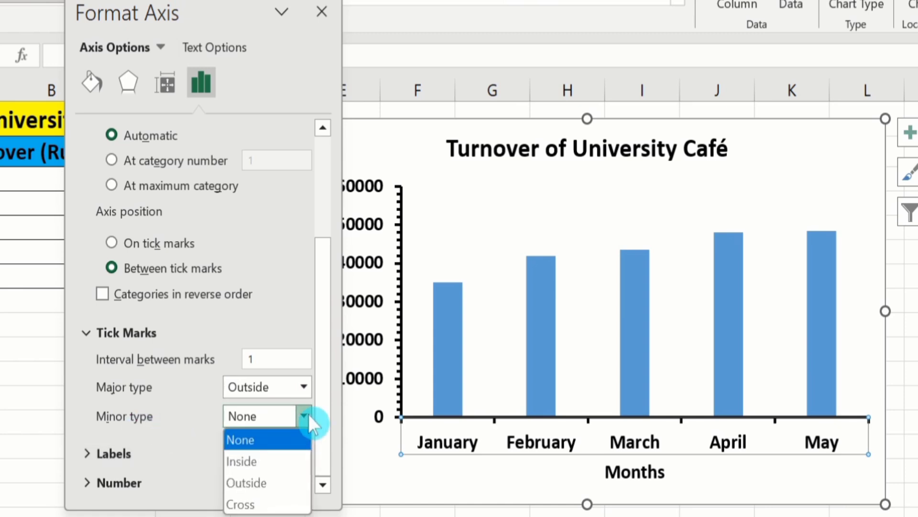
left_click(271, 480)
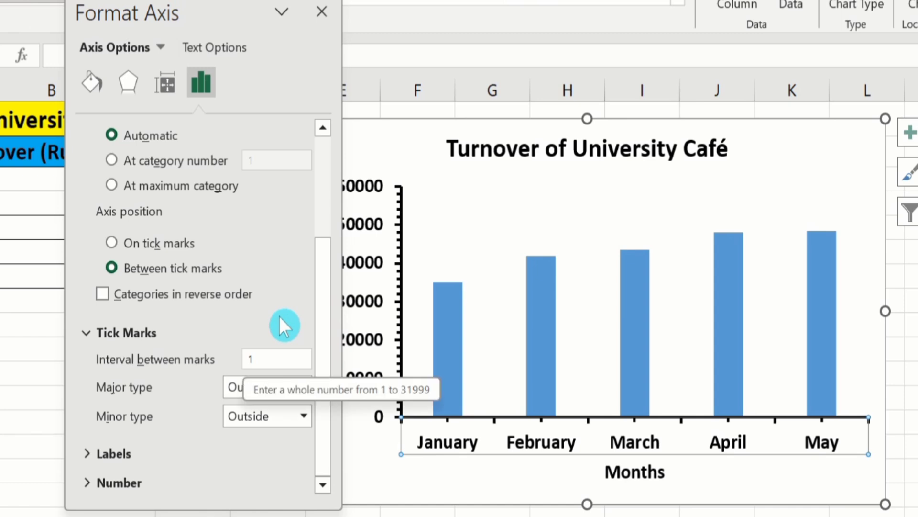
left_click(321, 11)
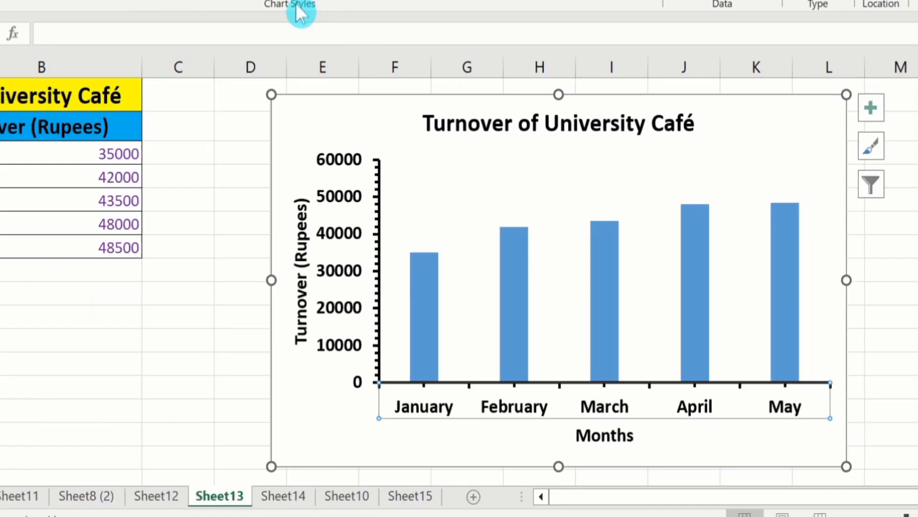
Give all columns of the turnover data series a solid black border with a width of 1.5 pt
left_click(429, 280)
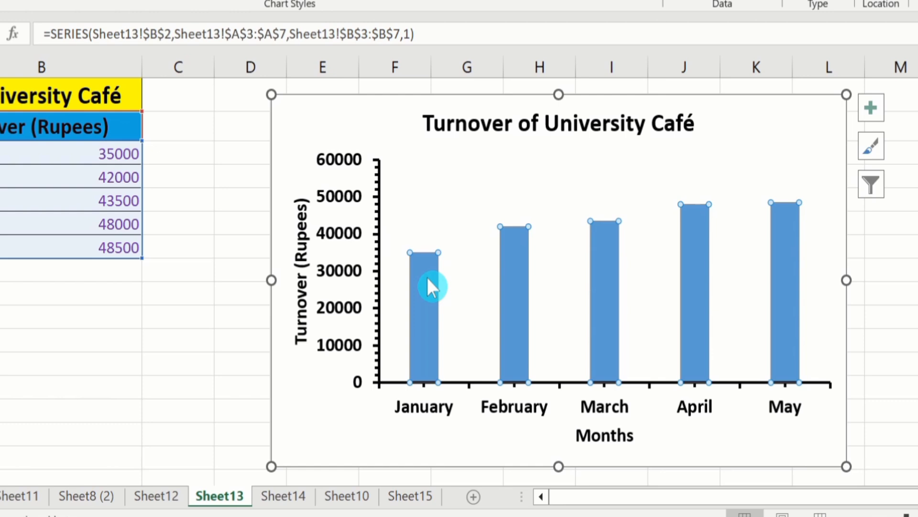
right_click(428, 277)
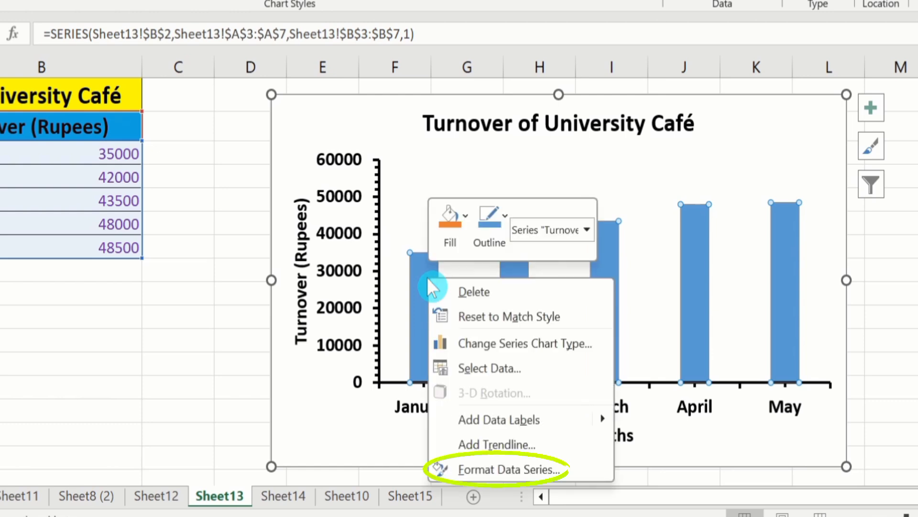
left_click(506, 469)
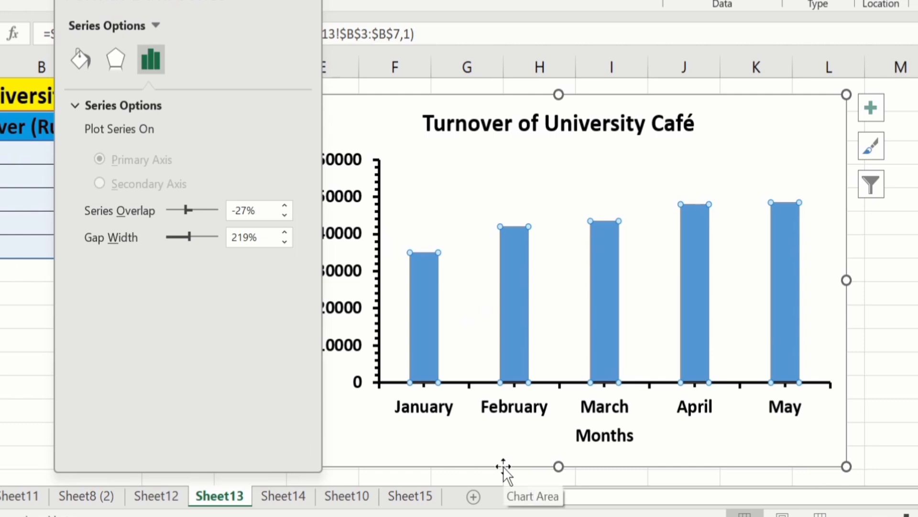
left_click(76, 57)
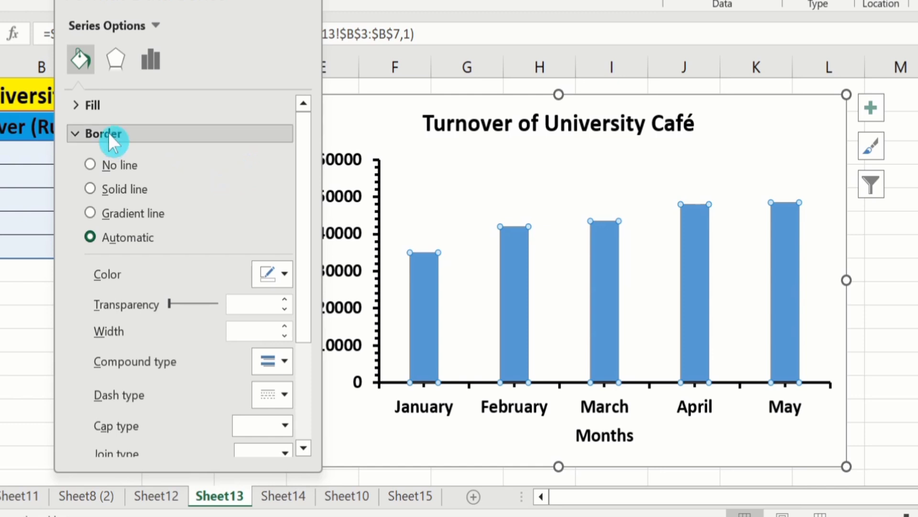
left_click(90, 188)
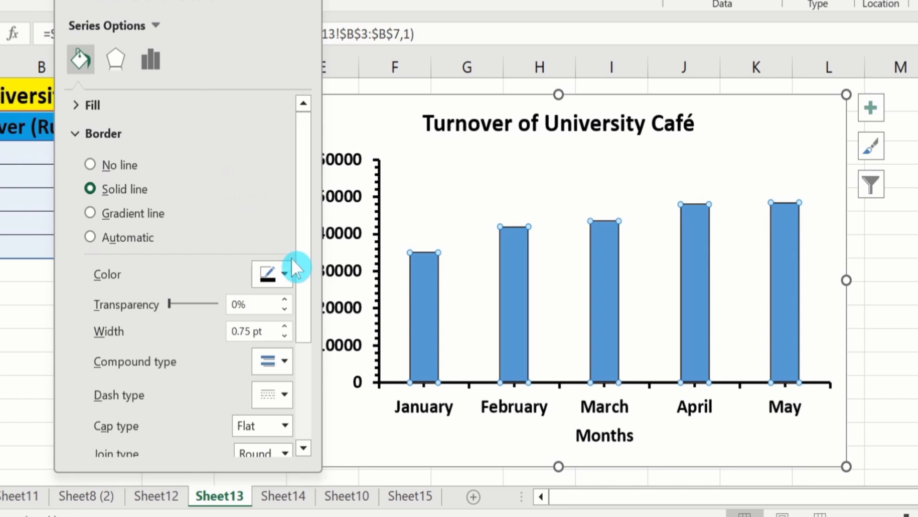
left_click(286, 274)
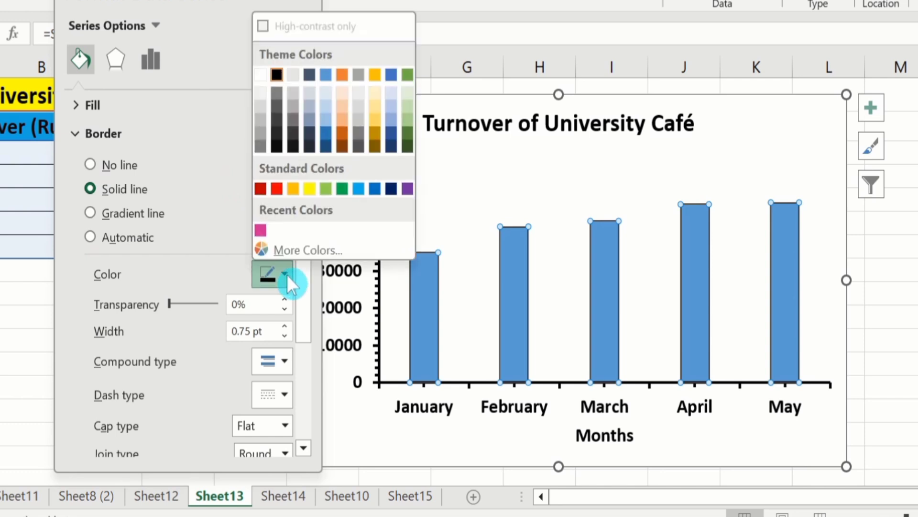
left_click(277, 74)
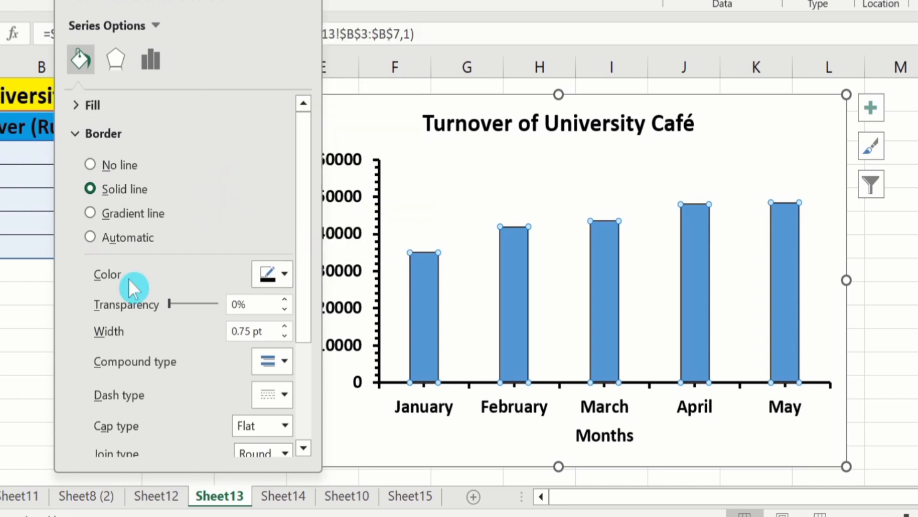
left_click(285, 326)
left_click(285, 327)
left_click(285, 326)
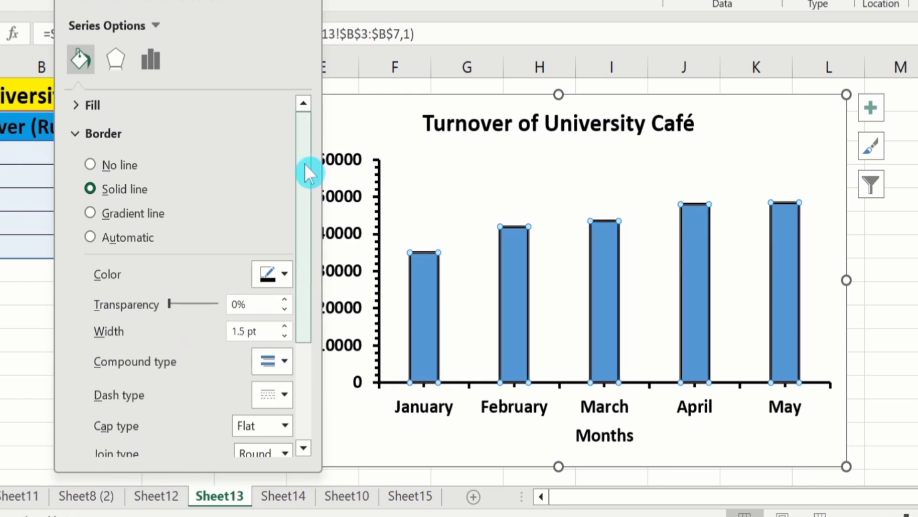
Fill all columns of the turnover data series with solid green from the standard colors
left_click(109, 104)
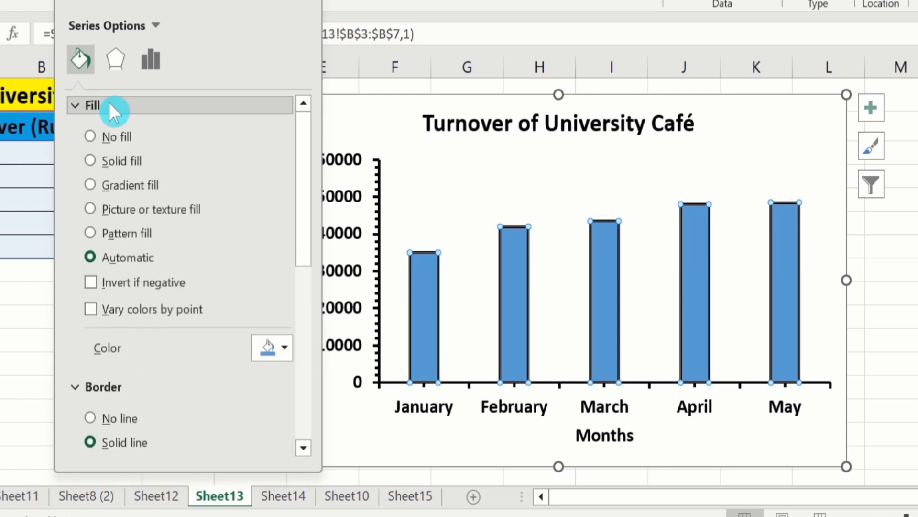
left_click(91, 161)
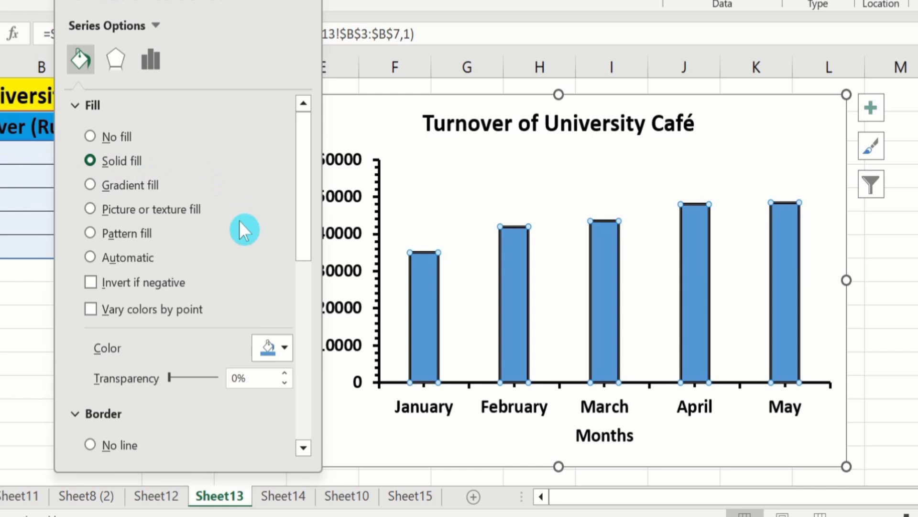
left_click(286, 349)
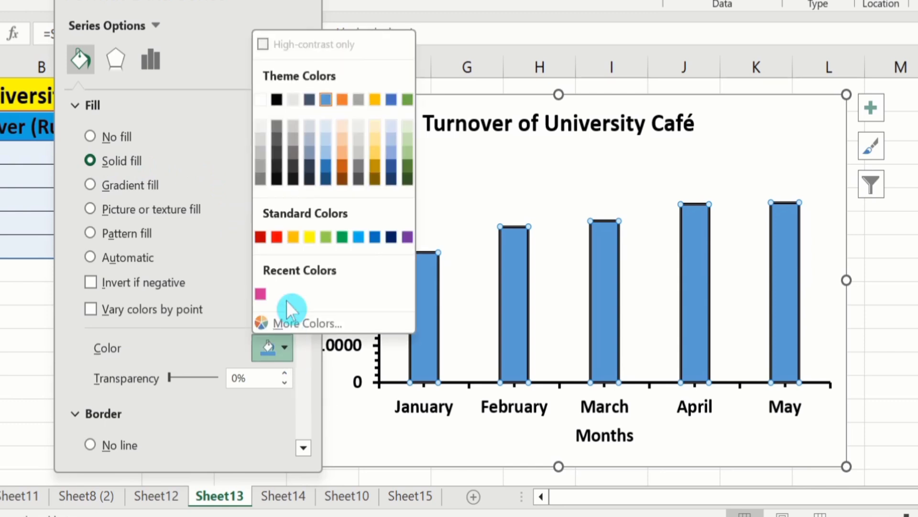
left_click(342, 237)
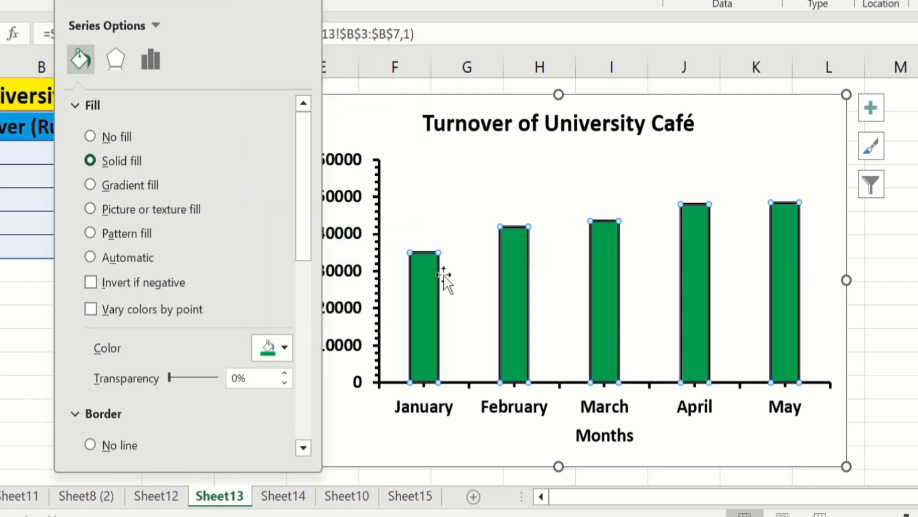
left_click(327, 269)
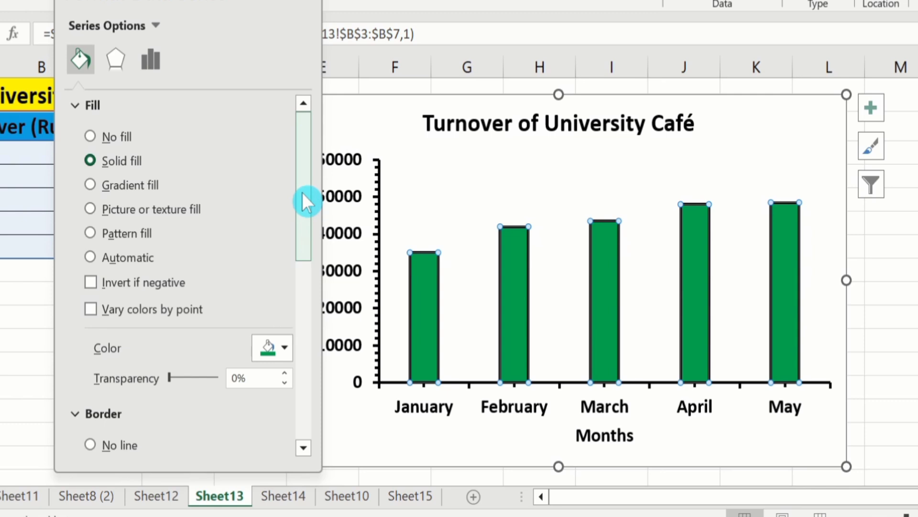
Vary the turnover columns' fill colors by point
left_click_drag(302, 191, 300, 236)
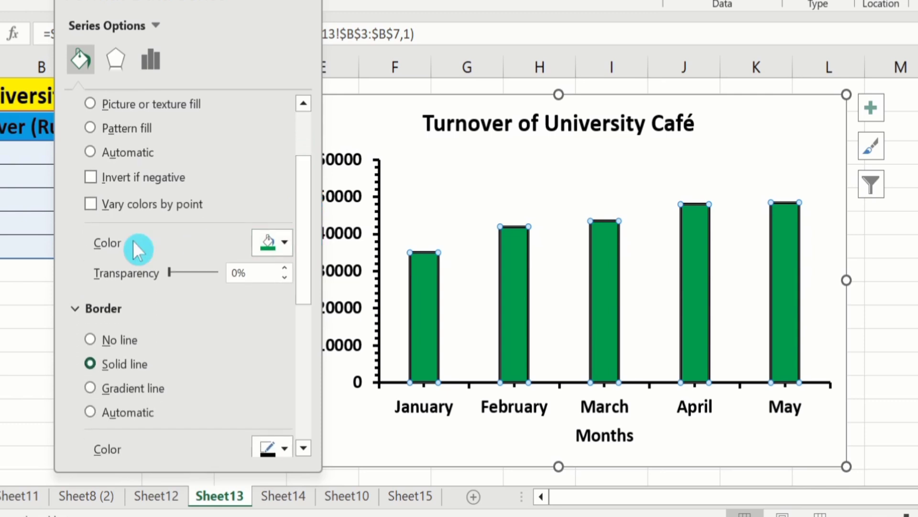
left_click(91, 204)
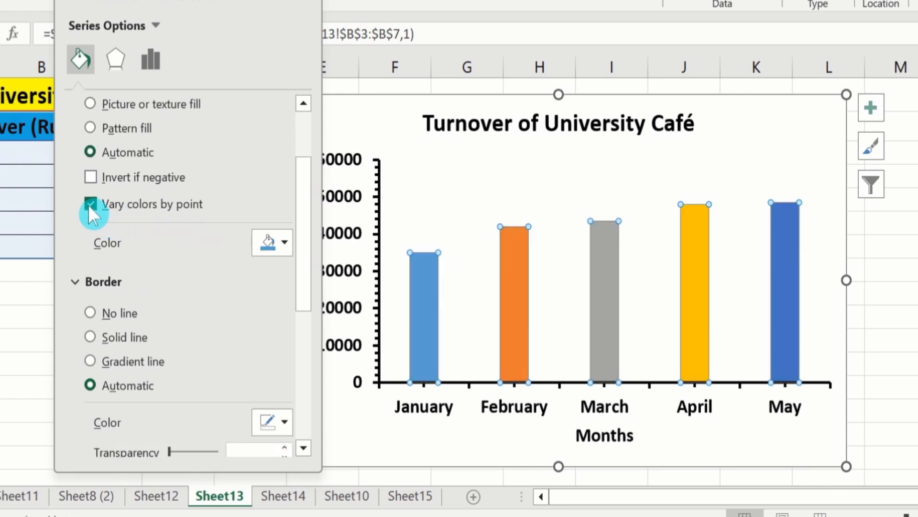
left_click_drag(303, 184, 303, 142)
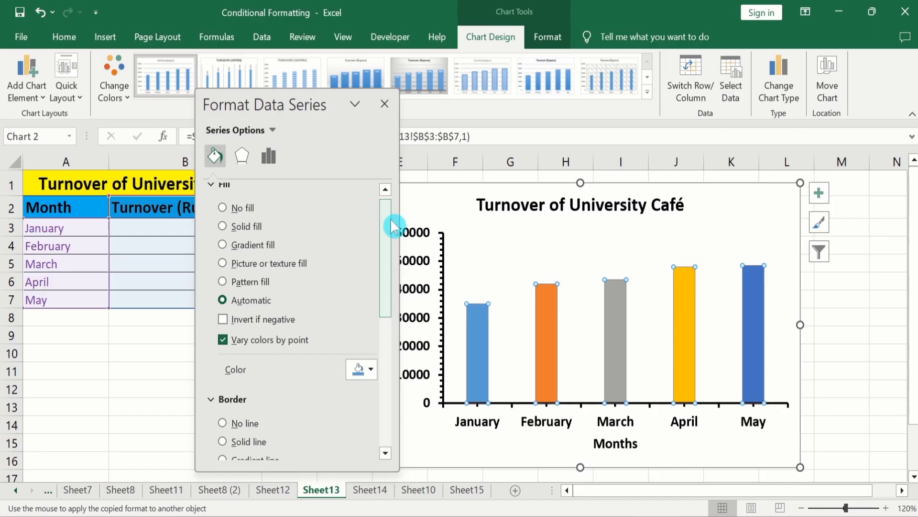
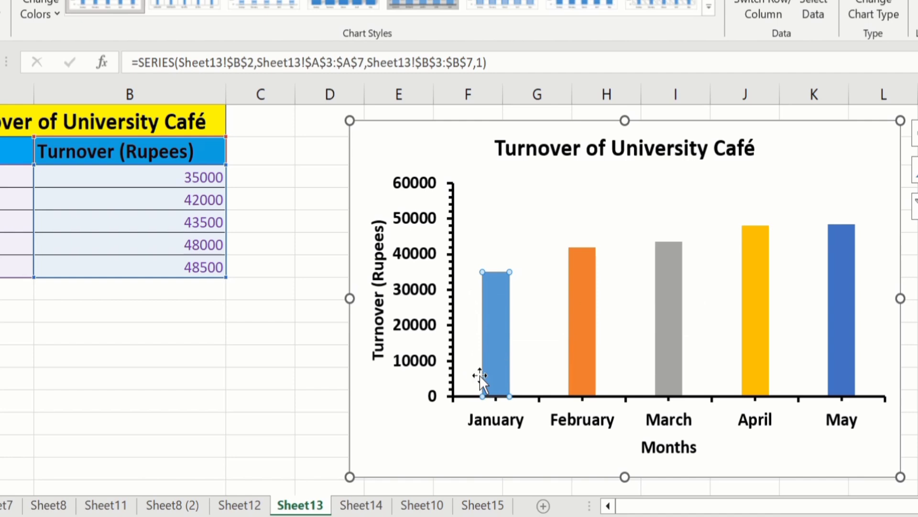
Format the January column alone with a solid black 1.5 pt border and a solid green fill
mouse_move(508, 332)
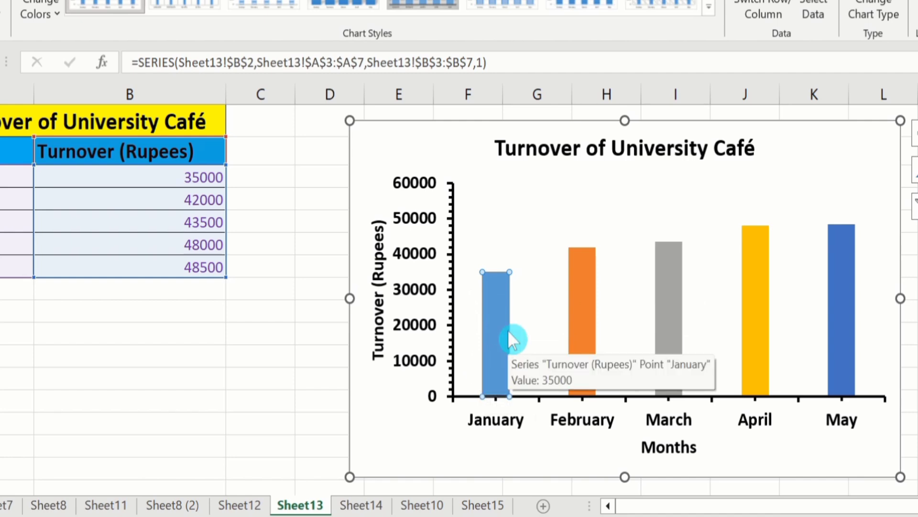
mouse_move(508, 288)
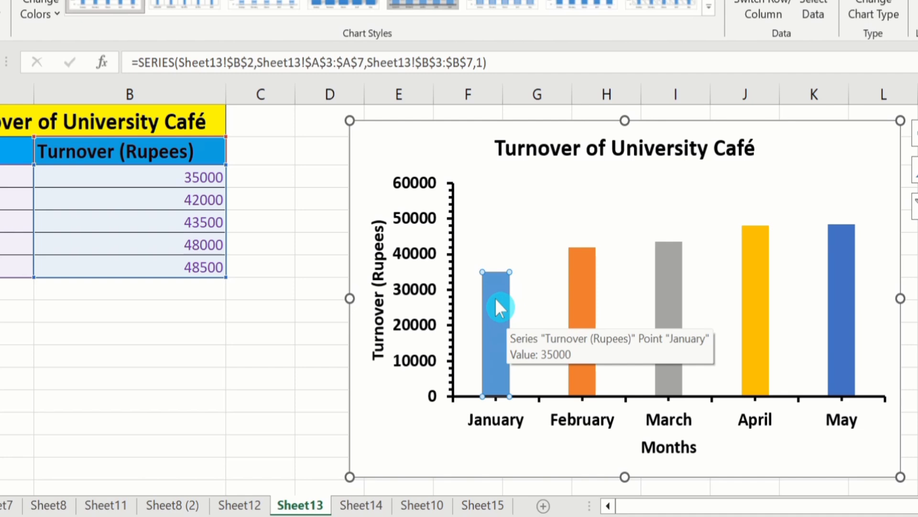
right_click(496, 298)
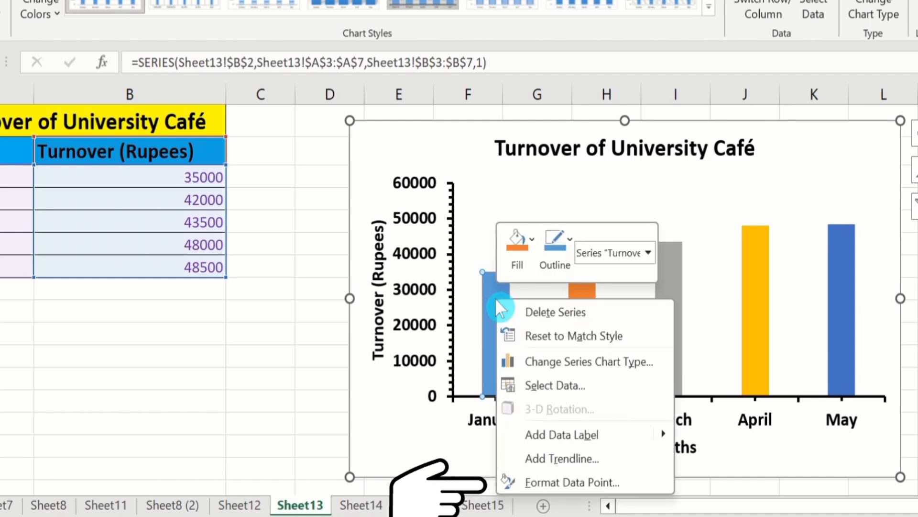
left_click(564, 482)
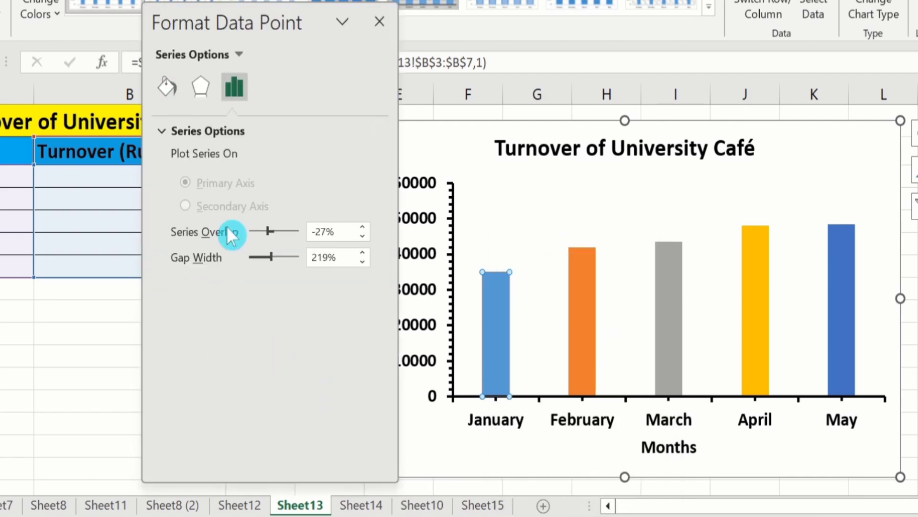
left_click(169, 86)
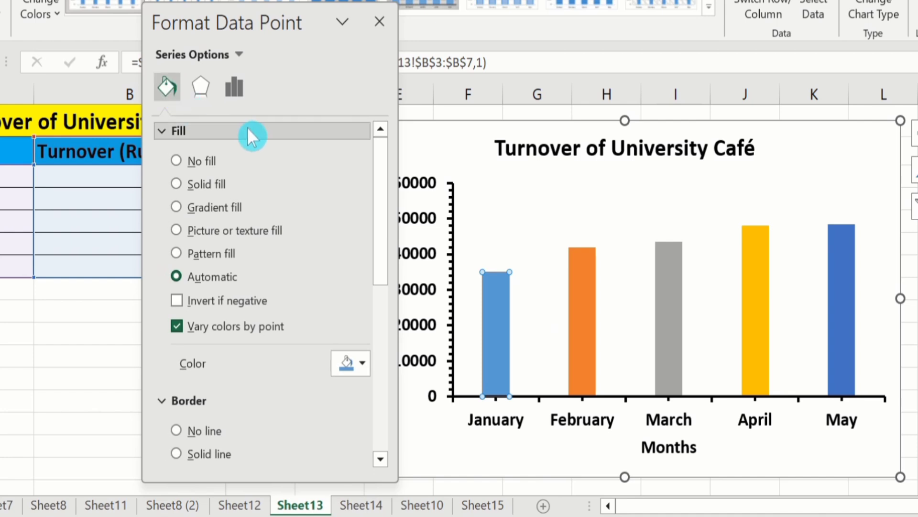
left_click(176, 453)
scroll(365, 449, "down", 3)
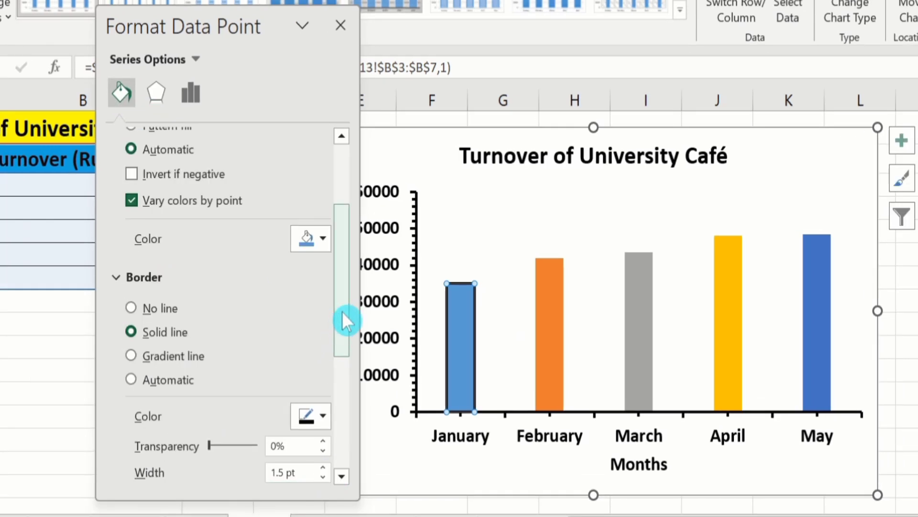
left_click_drag(342, 311, 356, 217)
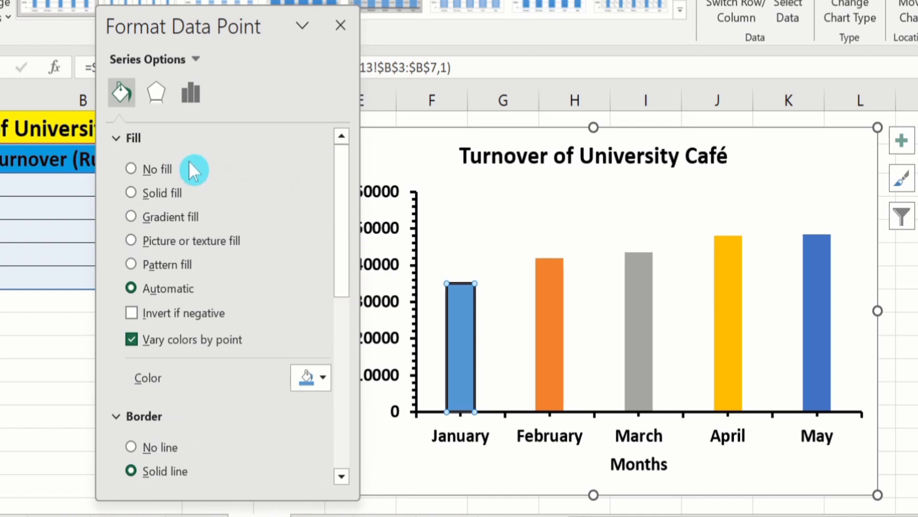
left_click(131, 193)
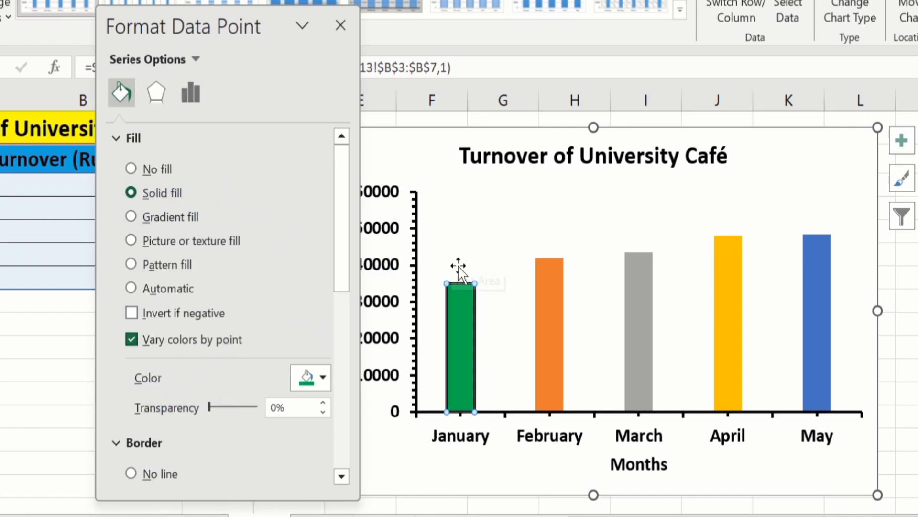
Recolor the January column to standard red and give the February column a solid fill in standard green
left_click(324, 377)
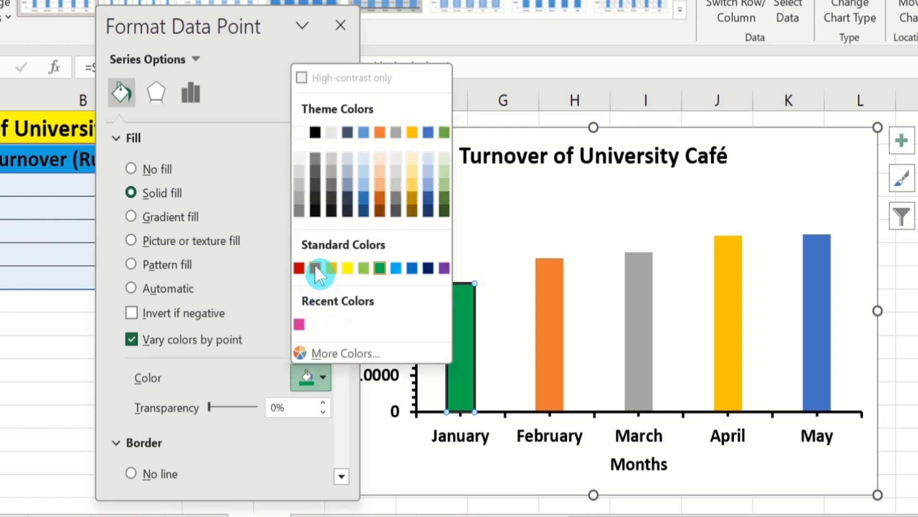
left_click(316, 267)
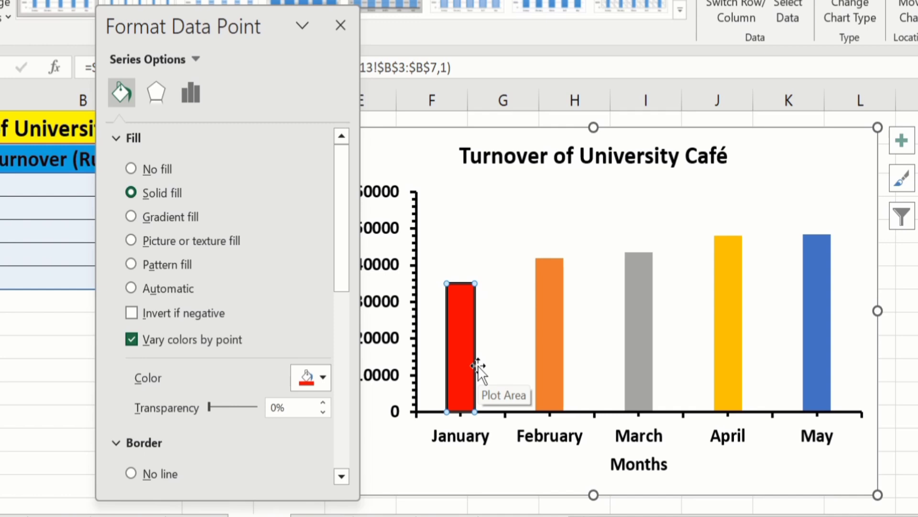
left_click(549, 306)
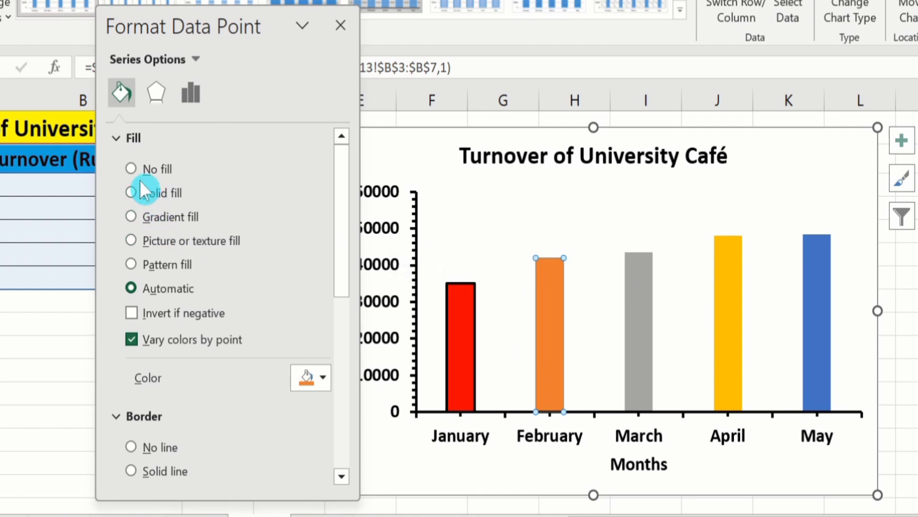
left_click(129, 193)
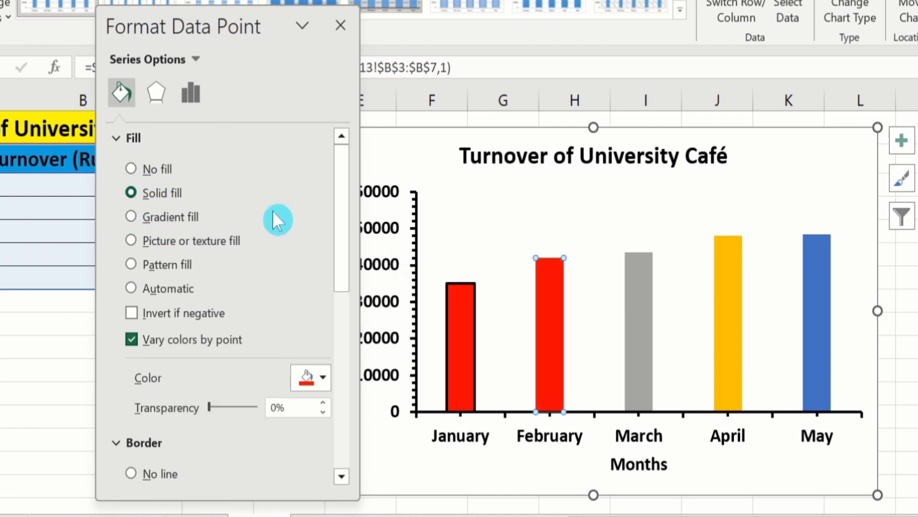
left_click(313, 379)
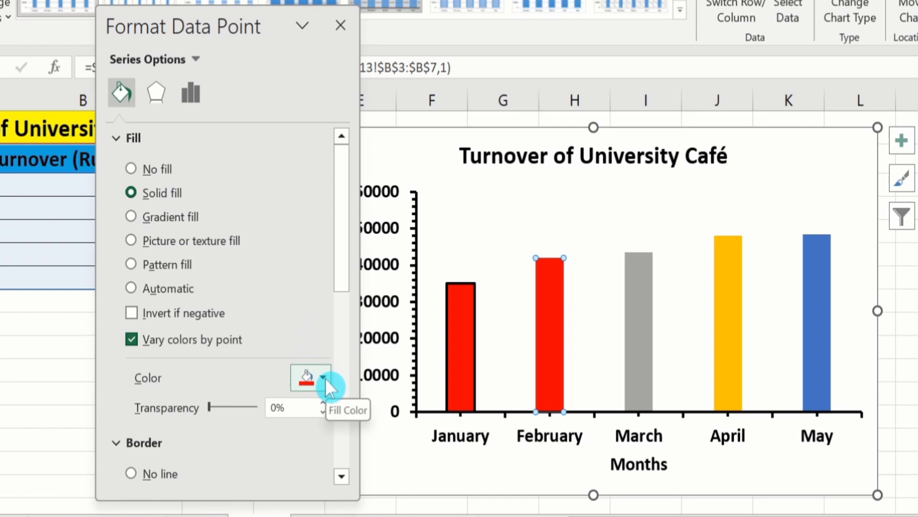
left_click(326, 377)
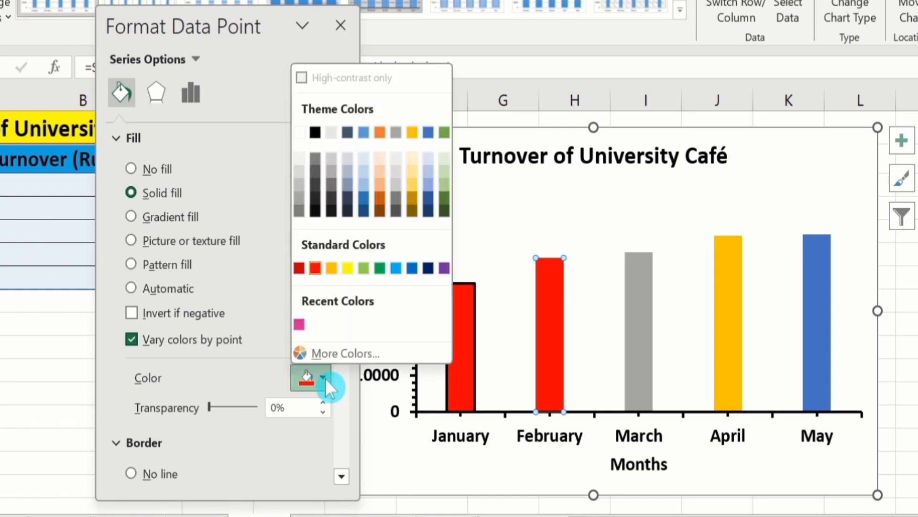
left_click(381, 267)
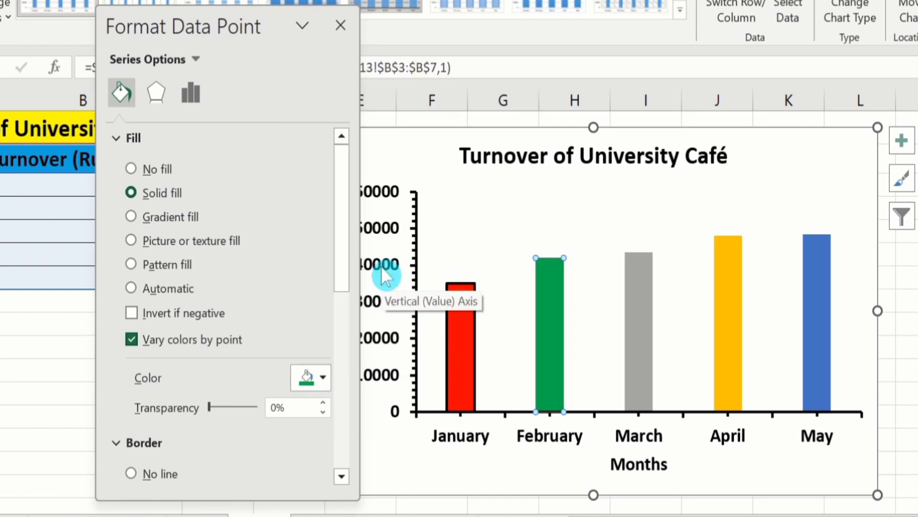
Give the March column a solid fill in purple from the standard colors
left_click(637, 291)
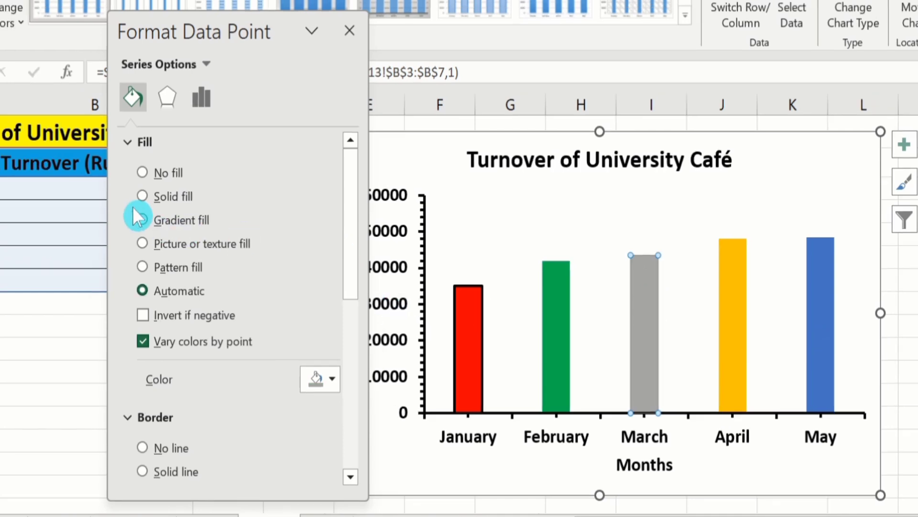
left_click(142, 195)
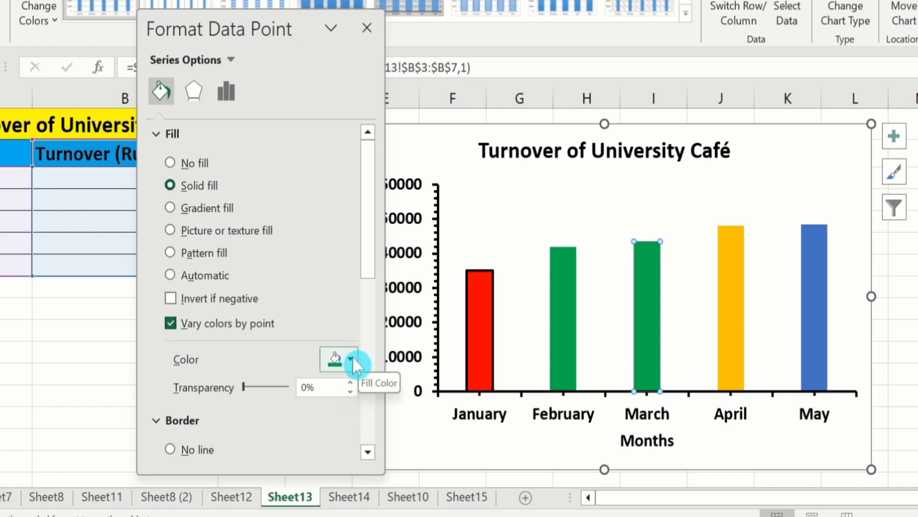
left_click(352, 357)
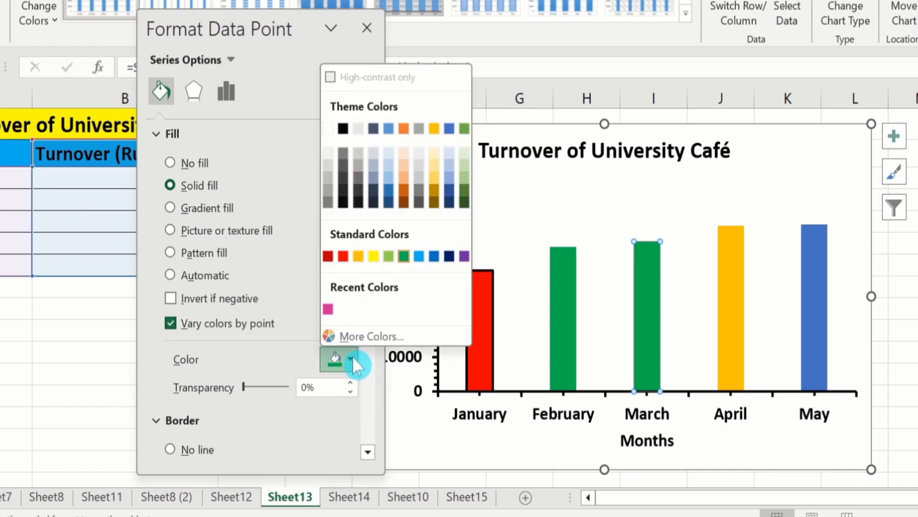
left_click(464, 256)
Give the April column a solid fill in black from the theme colors
left_click(693, 304)
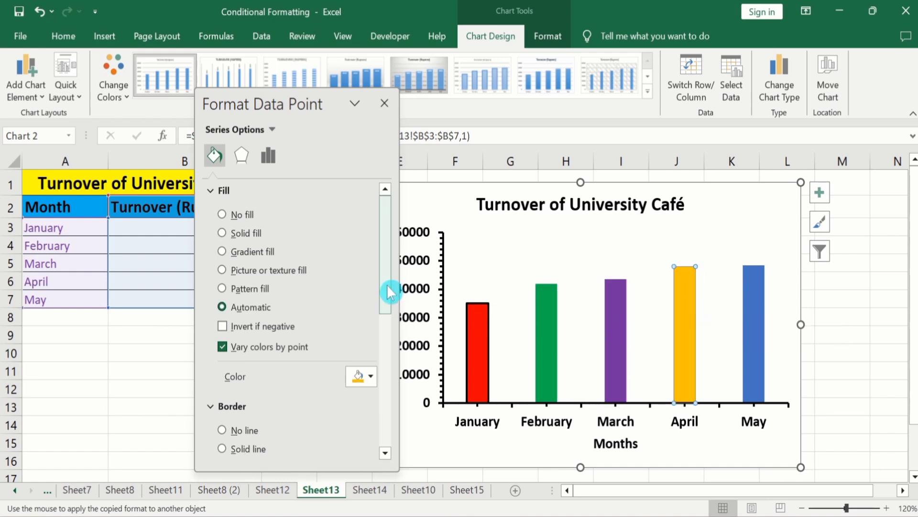
left_click(221, 232)
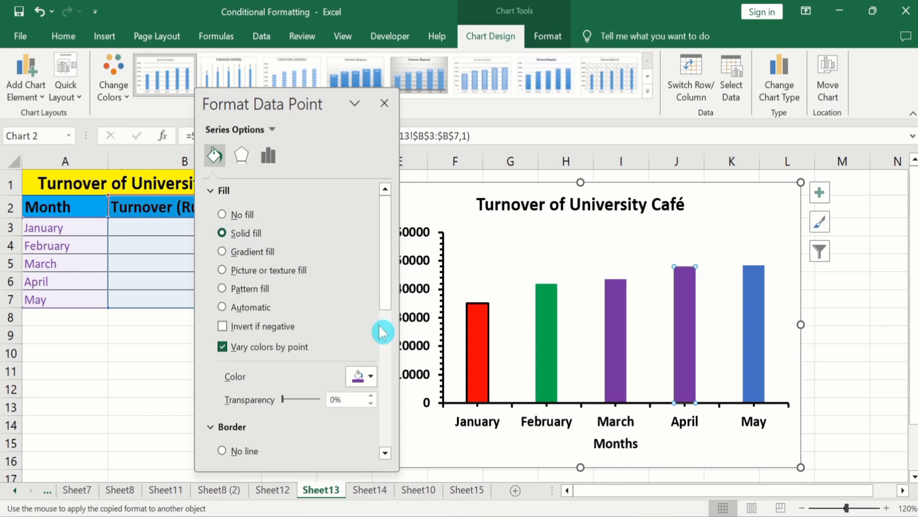
left_click(371, 376)
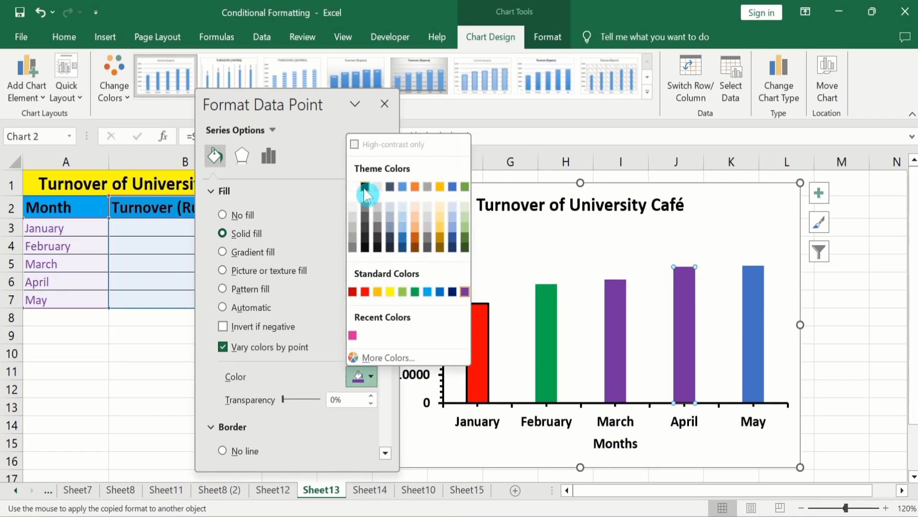
left_click(365, 186)
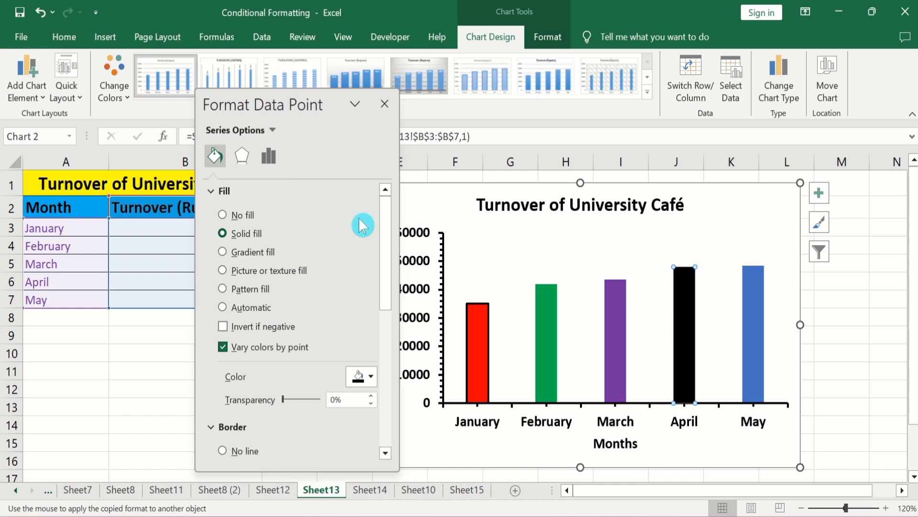
Give the May column a solid fill in yellow from the standard colors
left_click(753, 292)
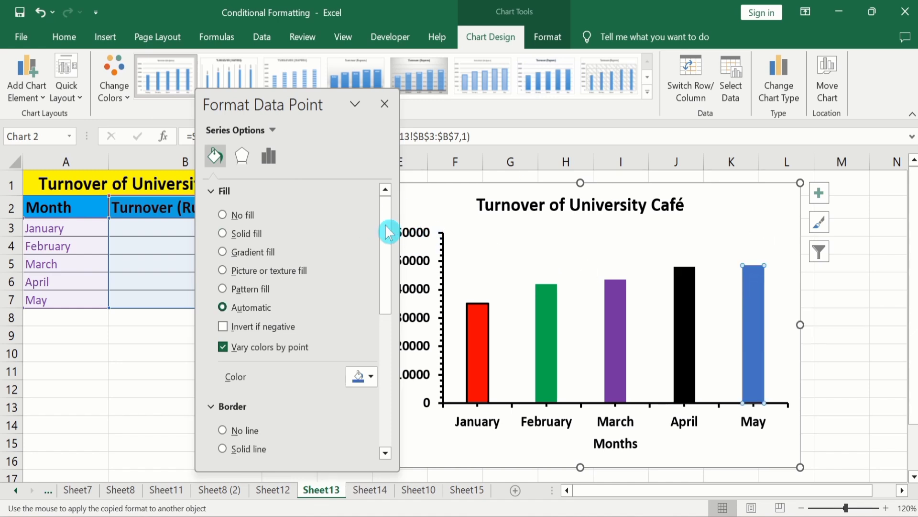
left_click(223, 234)
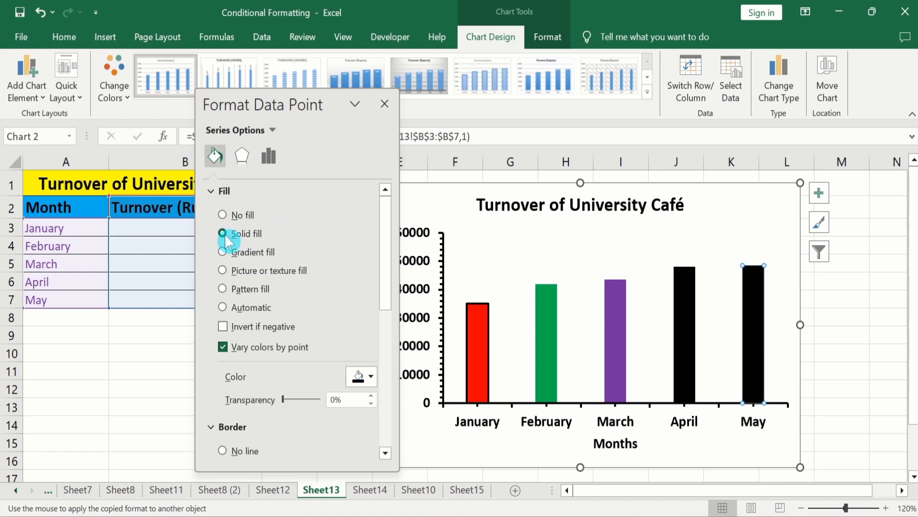
left_click(371, 378)
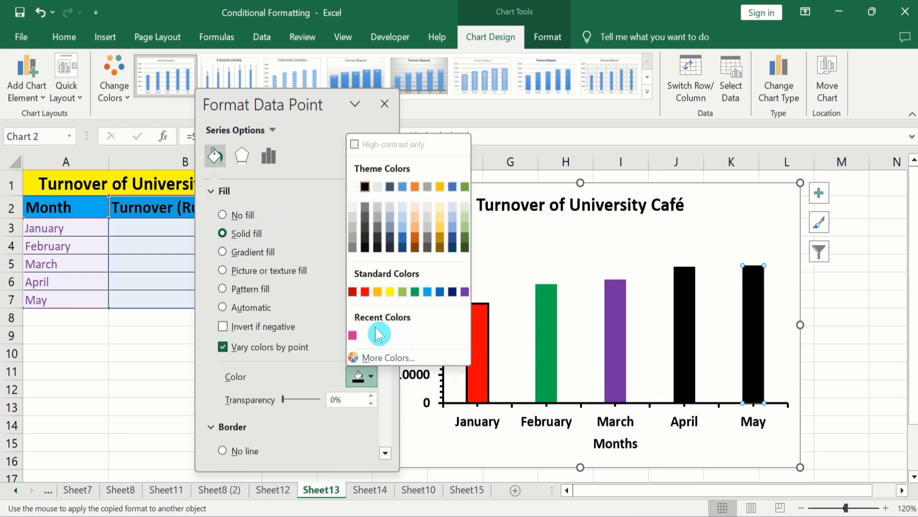
left_click(390, 292)
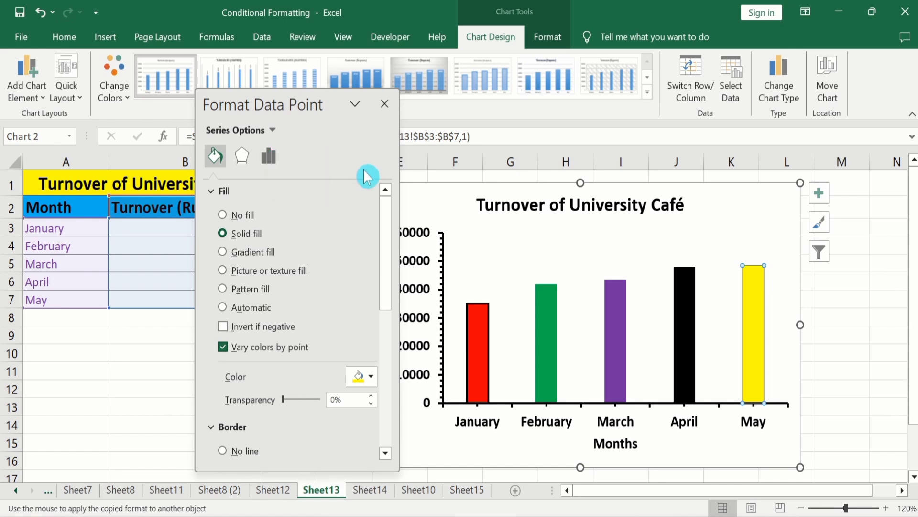
Adjust the column spacing to a series overlap of 3% and a gap width of 248%
left_click(271, 157)
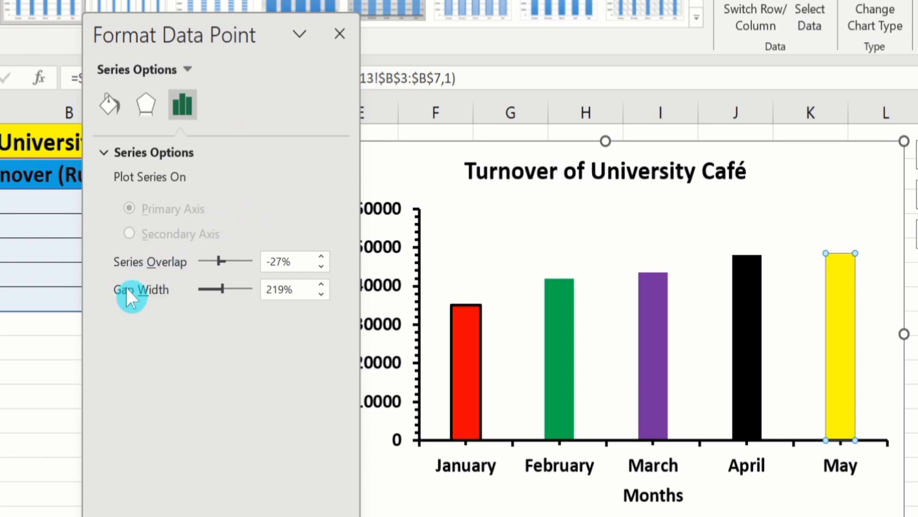
left_click_drag(223, 289, 233, 262)
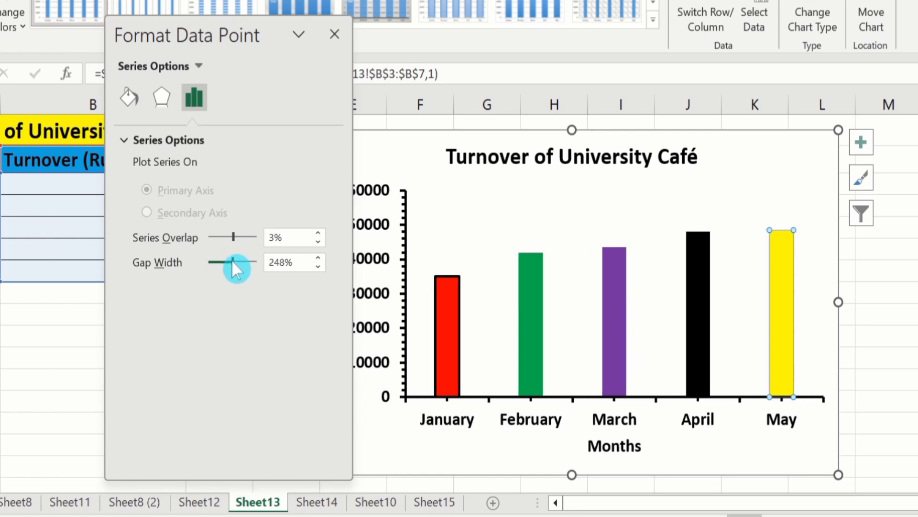